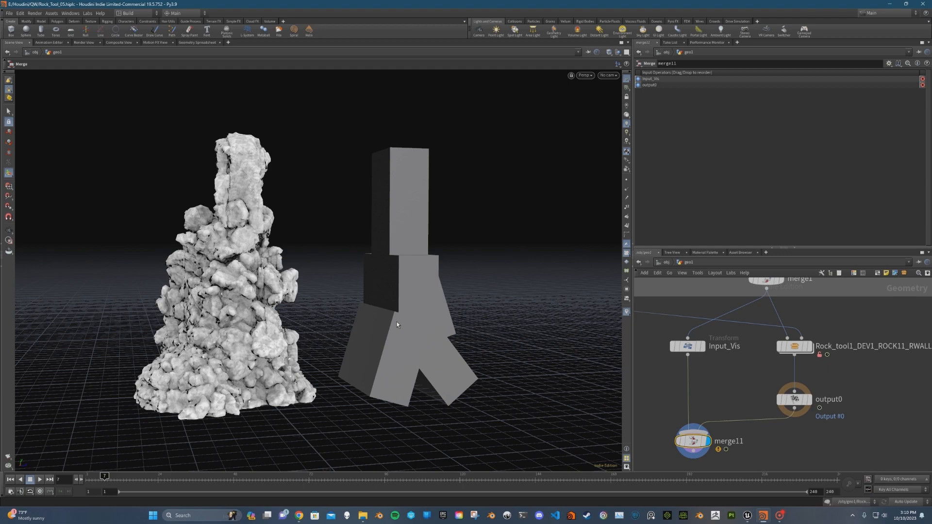
Step: Examine the generated rock formation beside its box blockout from several angles
key("Escape")
left_click_drag(397, 322, 195, 370)
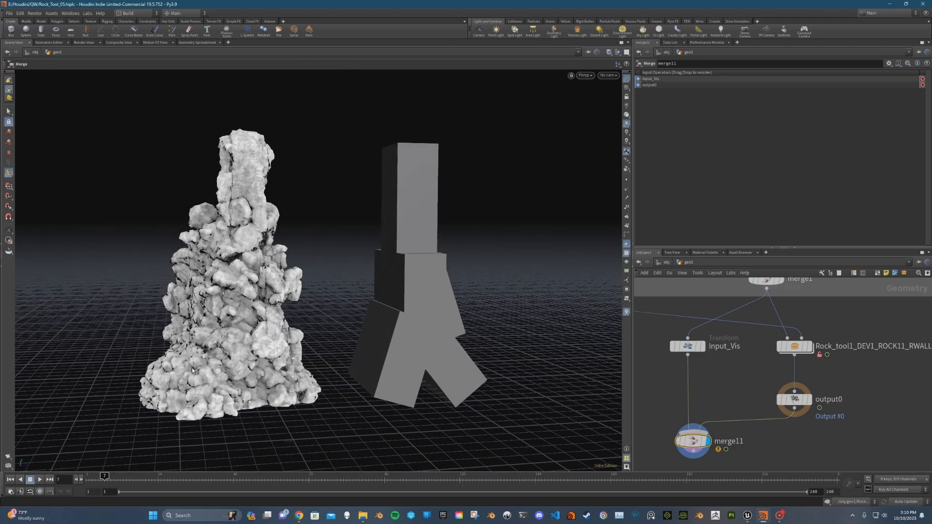
middle_click_drag(416, 171, 450, 190, "alt")
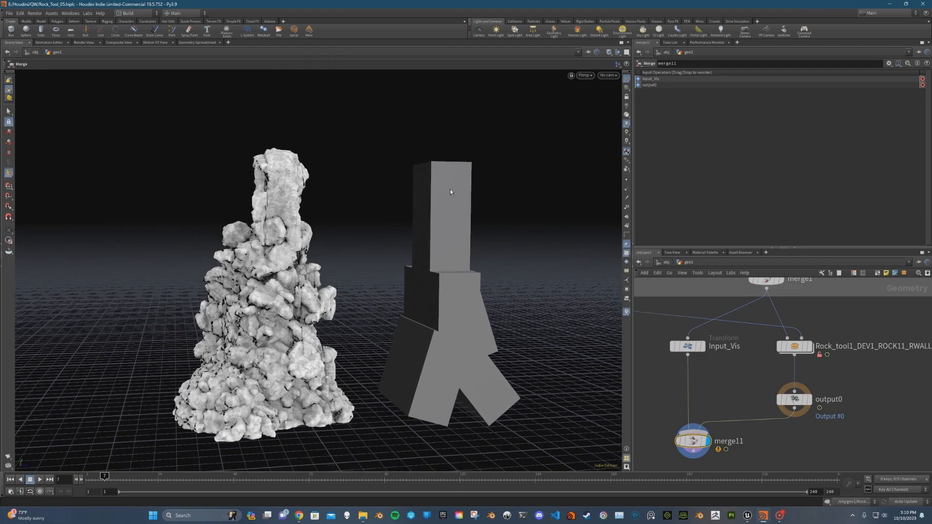
left_click_drag(440, 281, 329, 357, "alt")
left_click_drag(330, 306, 367, 303, "alt")
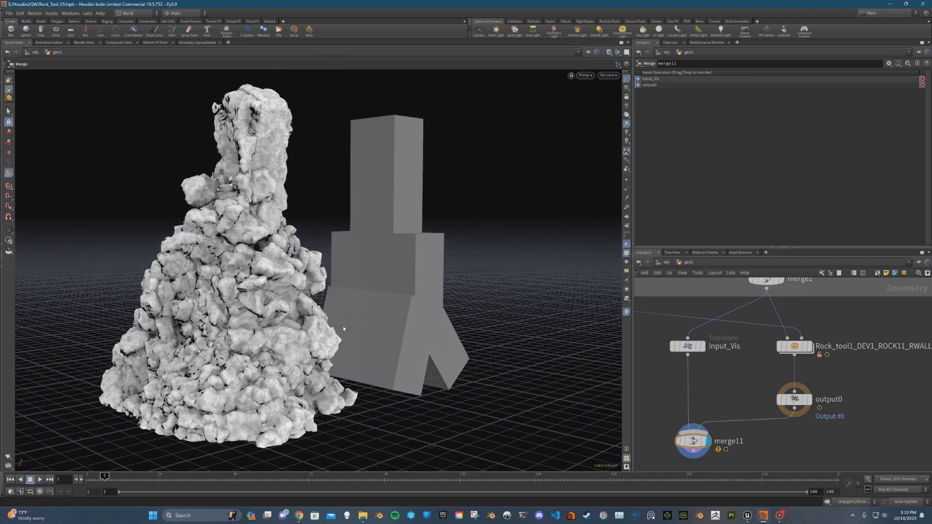
left_click_drag(266, 322, 324, 272, "alt")
left_click_drag(267, 360, 216, 319, "alt")
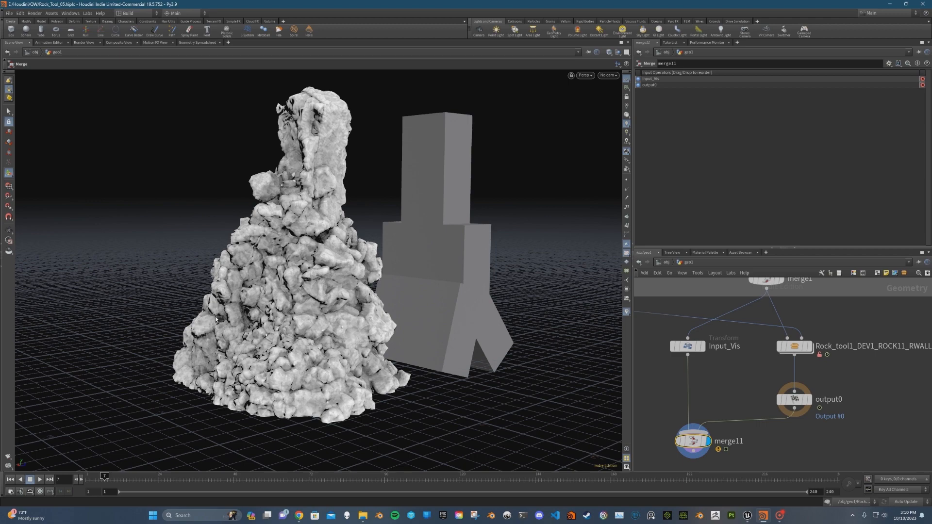
left_click_drag(361, 365, 313, 358, "alt")
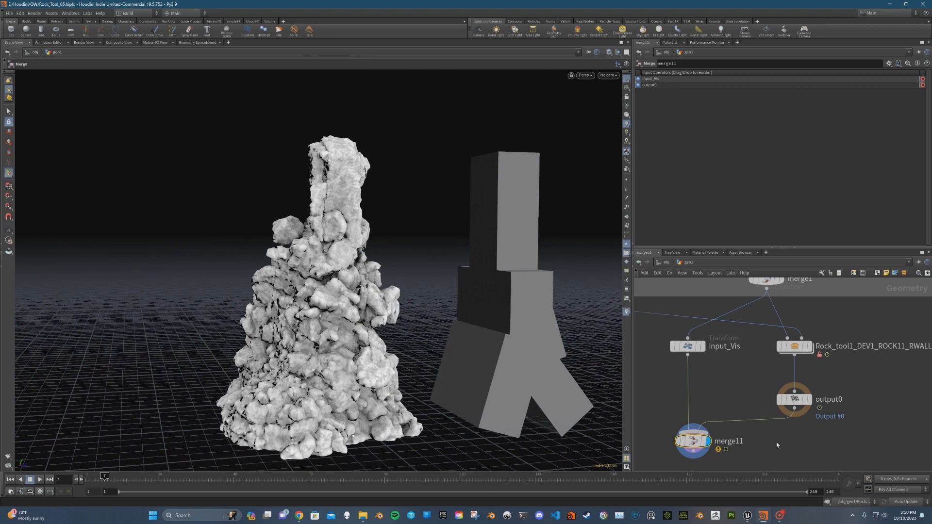
Step: Display only the output0 node's rock geometry and inspect it from other sides
left_click(795, 401)
left_click(809, 400)
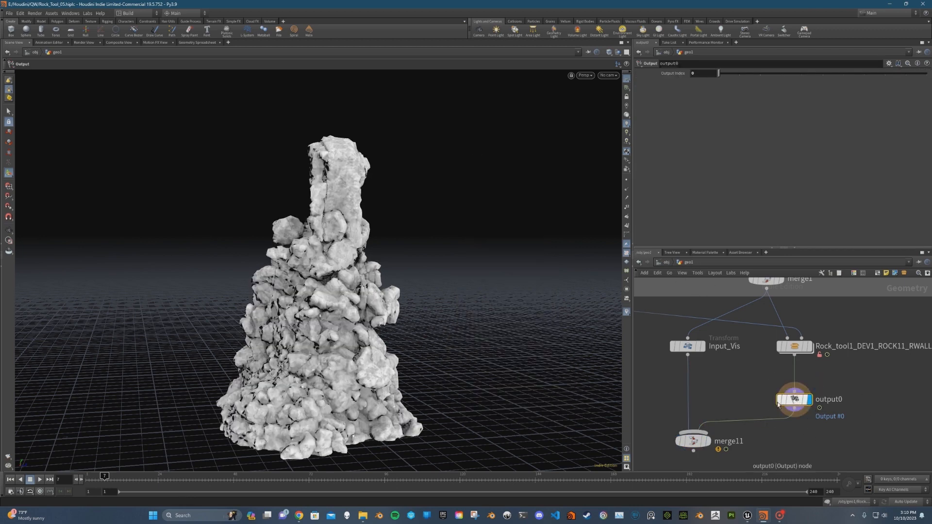
left_click_drag(464, 323, 393, 345)
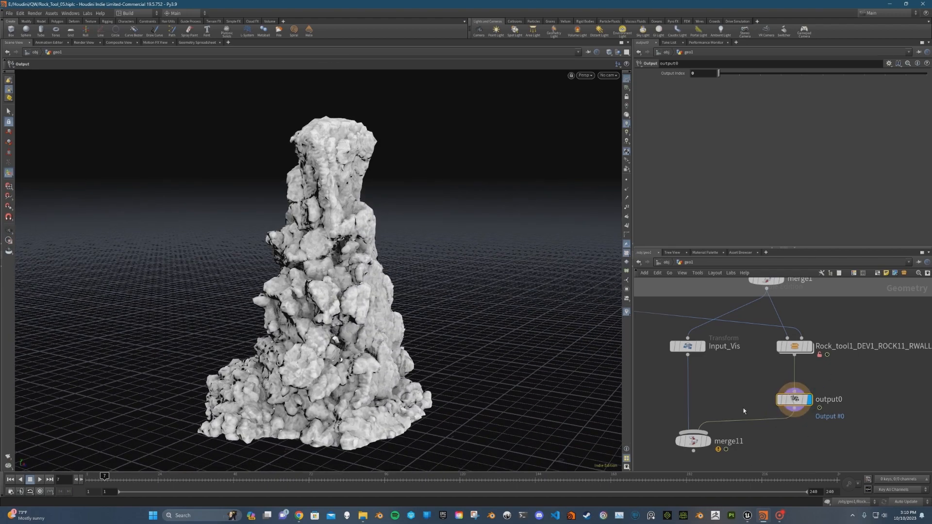
left_click_drag(284, 340, 398, 402)
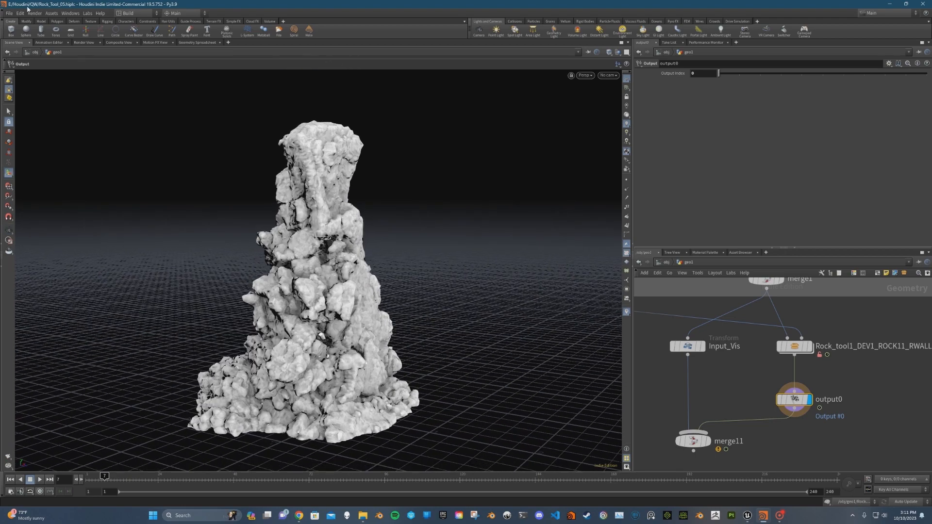
Step: Start a GLTF export and set its target file to Rock_DEMO_01.glb on the E: drive
left_click(9, 13)
mouse_move(29, 139)
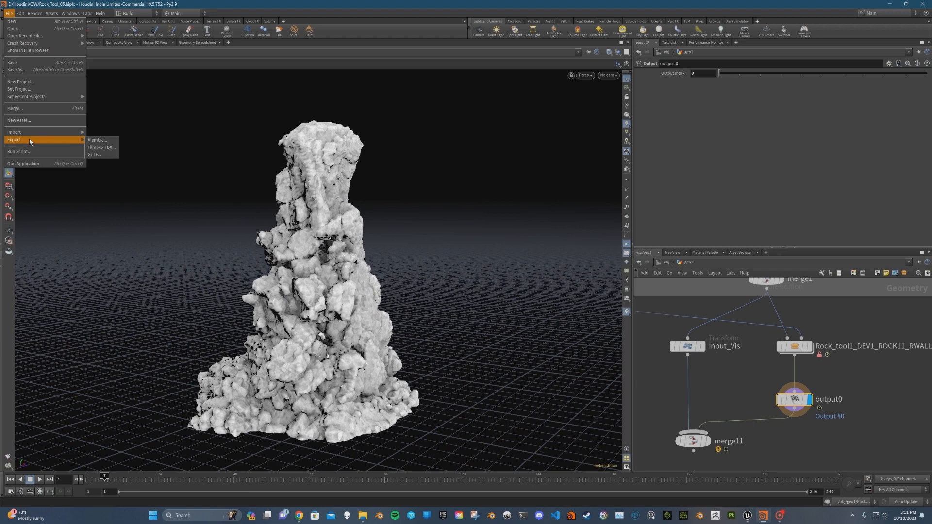
left_click(103, 155)
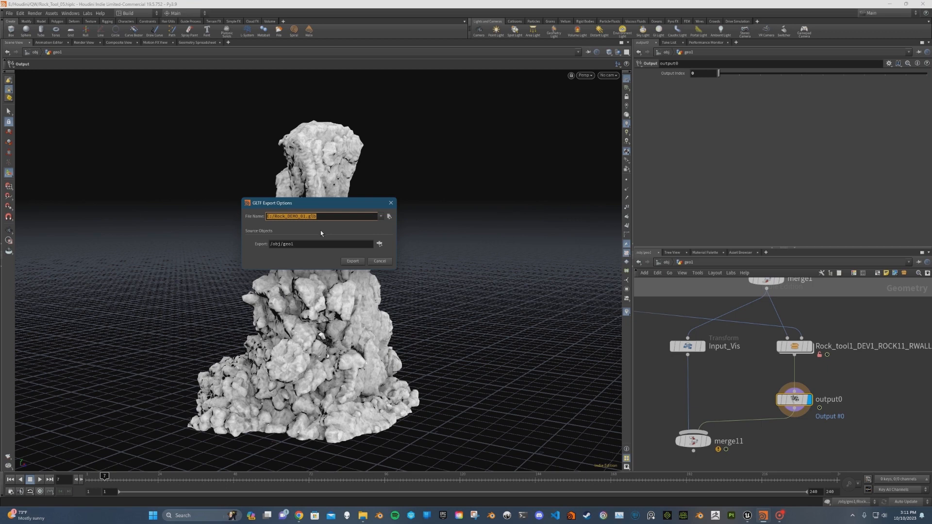
left_click(389, 217)
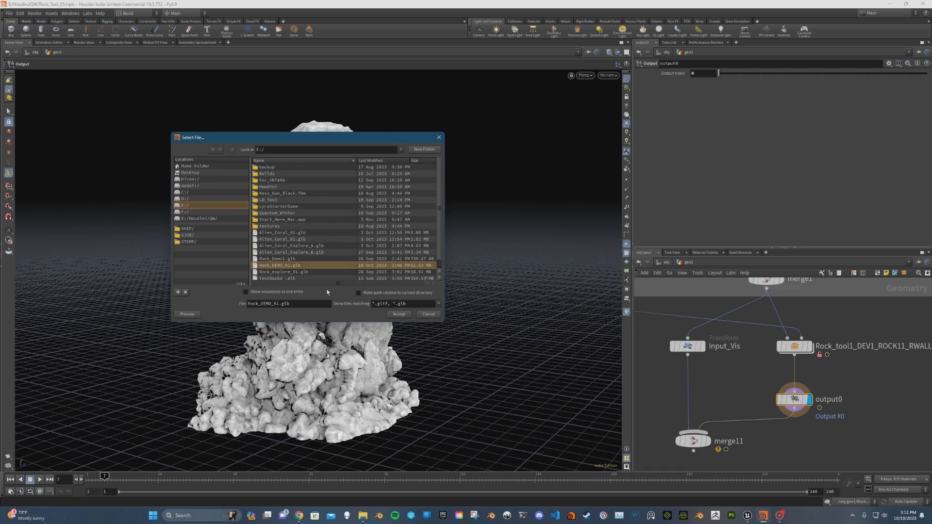
left_click(303, 304)
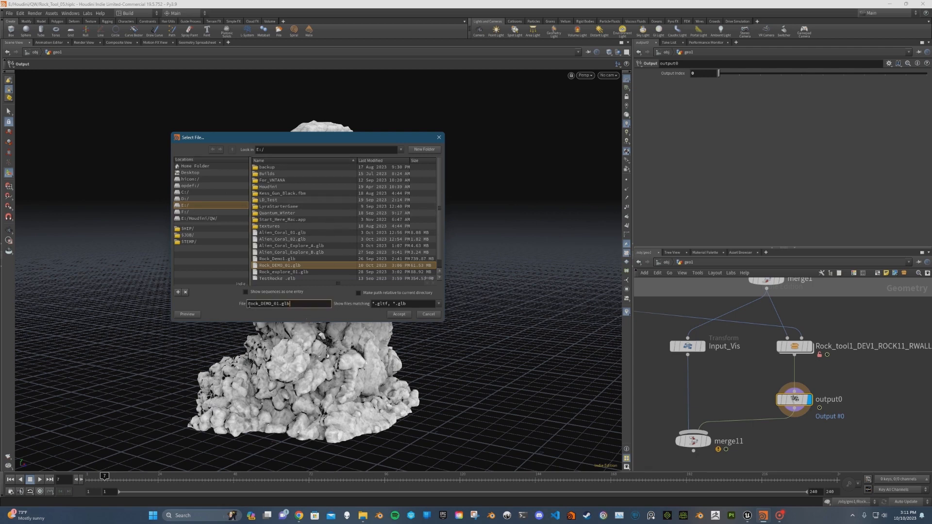
left_click_drag(250, 305, 279, 314)
left_click(299, 305)
left_click(298, 313)
left_click(401, 316)
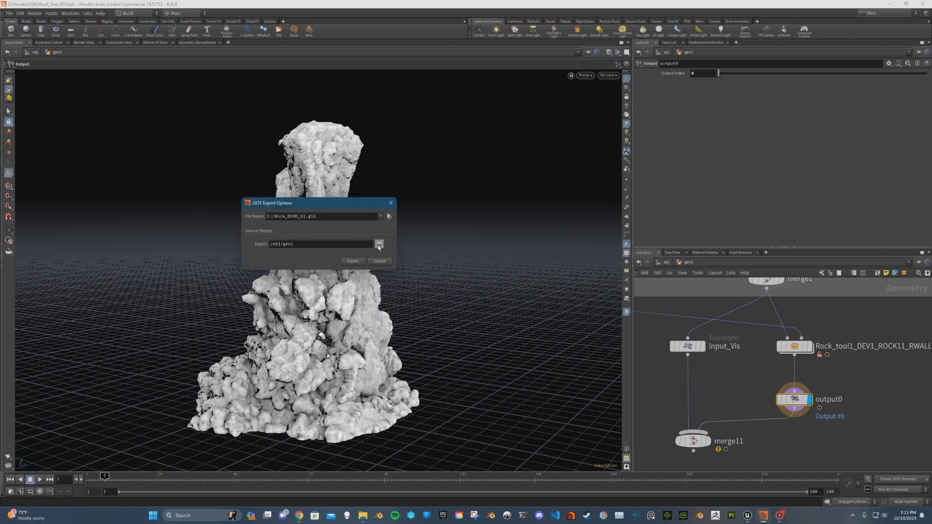
Step: Choose geo1 as the source object and export the GLTF file
left_click(379, 244)
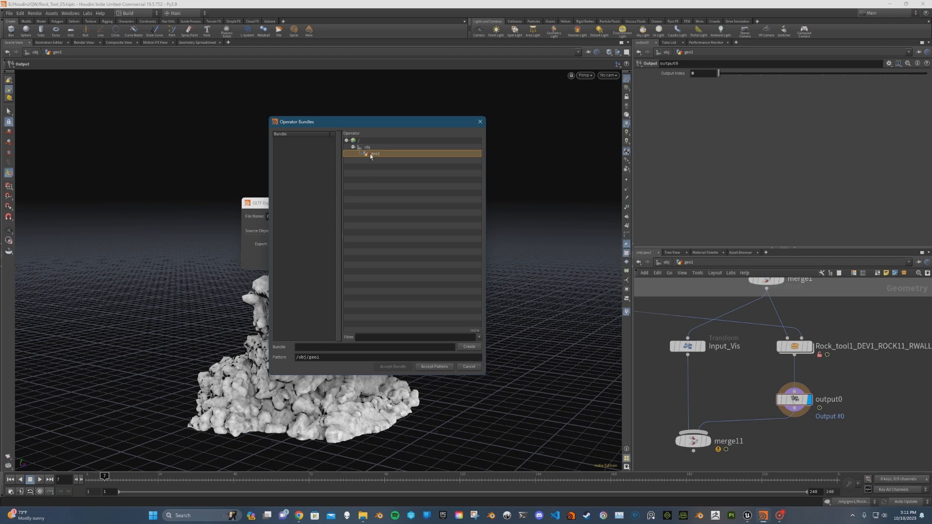
double_click(370, 153)
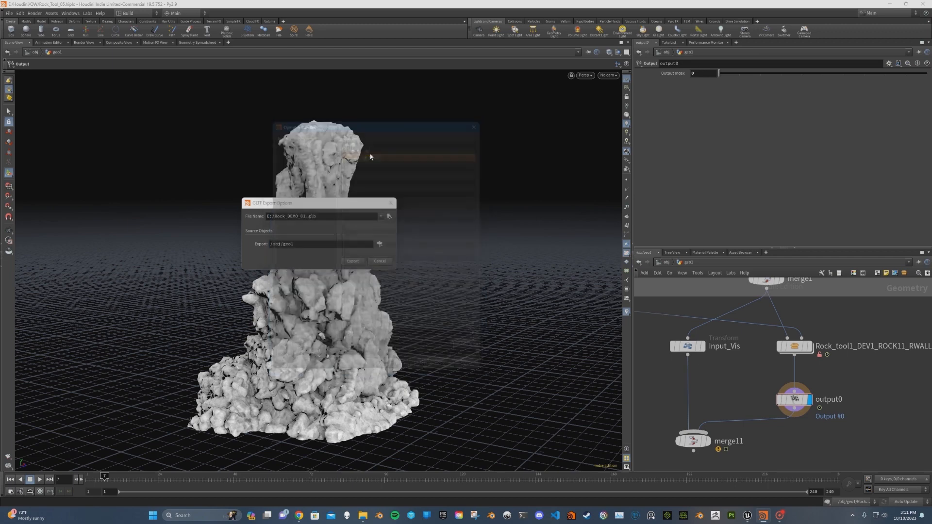
left_click(353, 262)
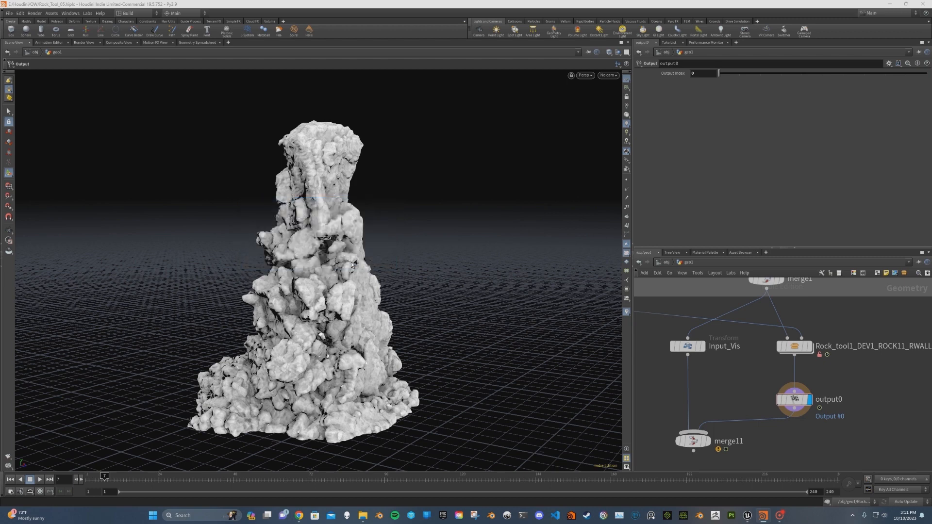
Step: Switch to the VNTANA platform in the browser and add a new product using the Rock_DEMO_01.glb asset
left_click(299, 517)
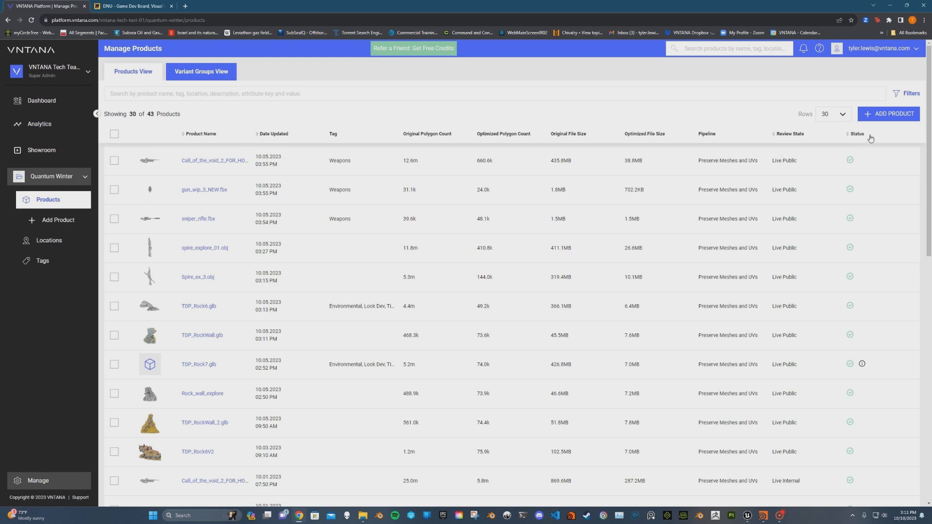
left_click(888, 116)
left_click(889, 116)
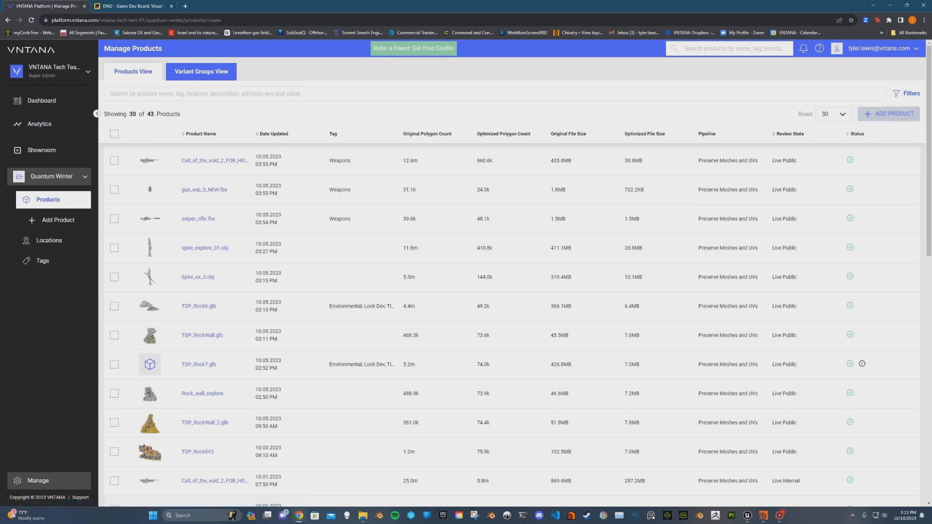
left_click(199, 146)
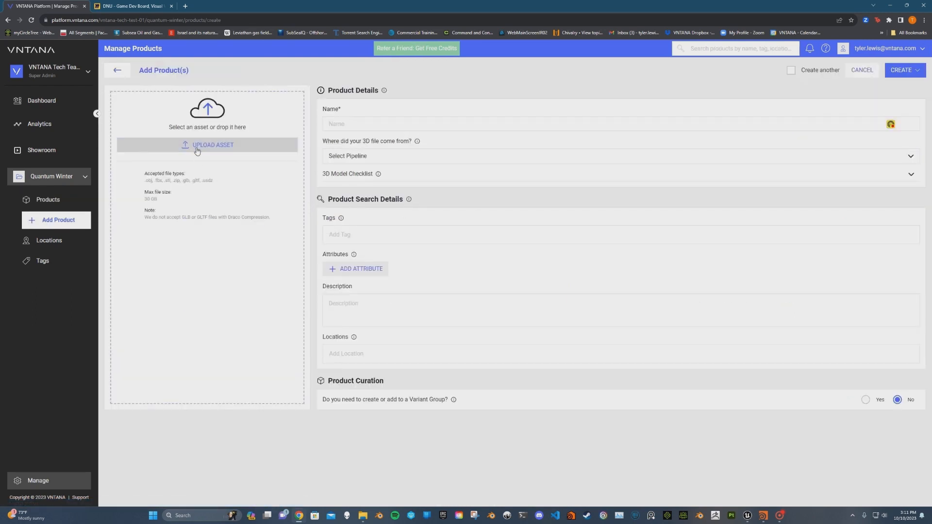
left_click(131, 59)
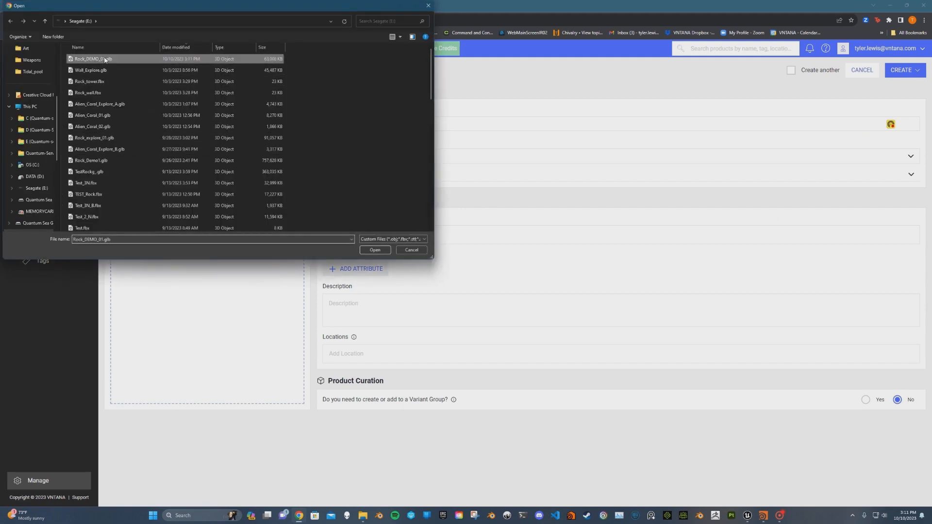
left_click(371, 251)
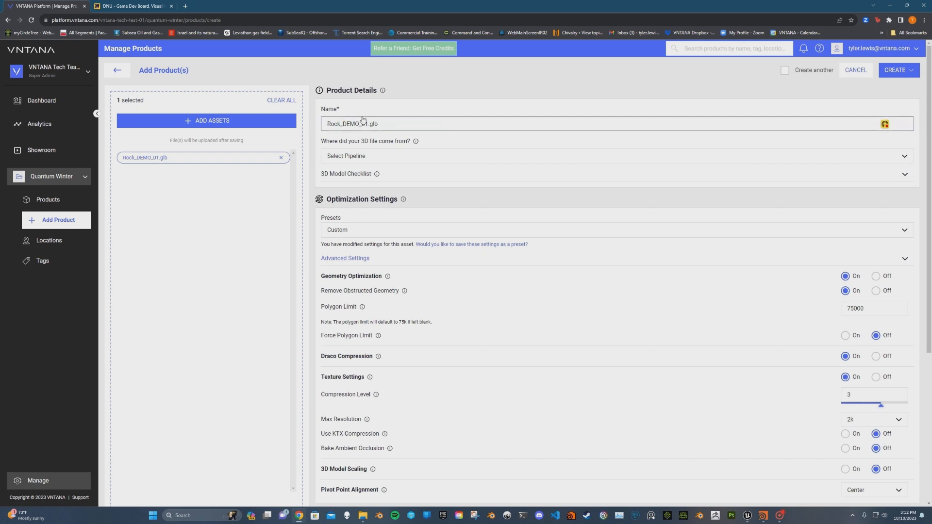
Step: Set the product's pipeline to Preserve Meshes and UVs
left_click(414, 160)
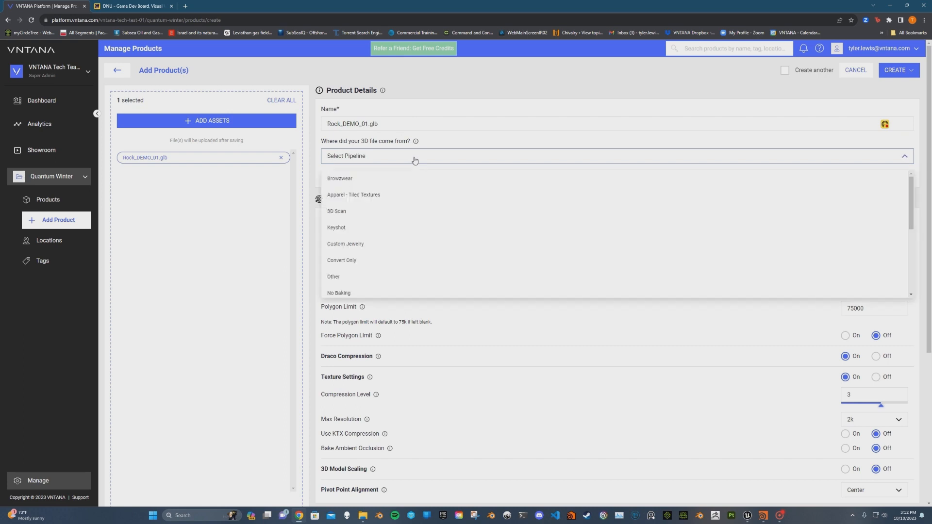
scroll(420, 202, "down", 5)
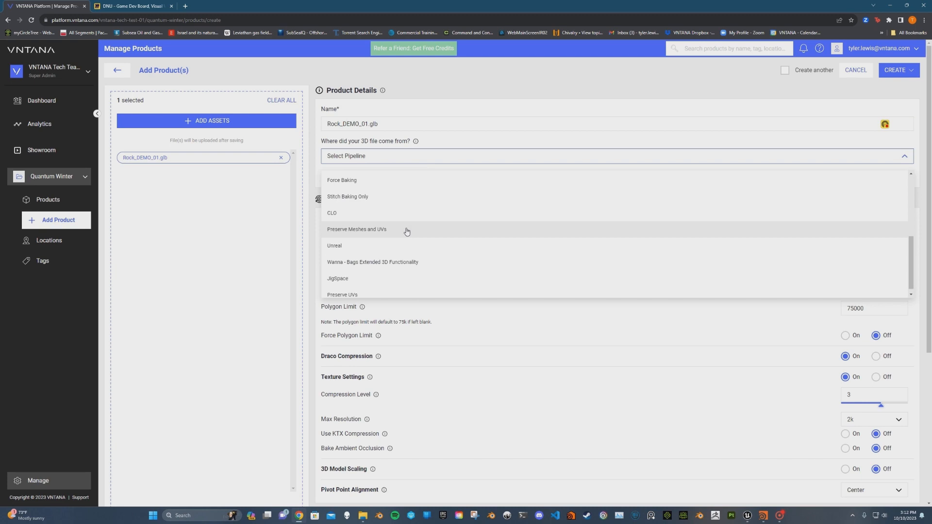
left_click(406, 232)
scroll(433, 173, "down", 1)
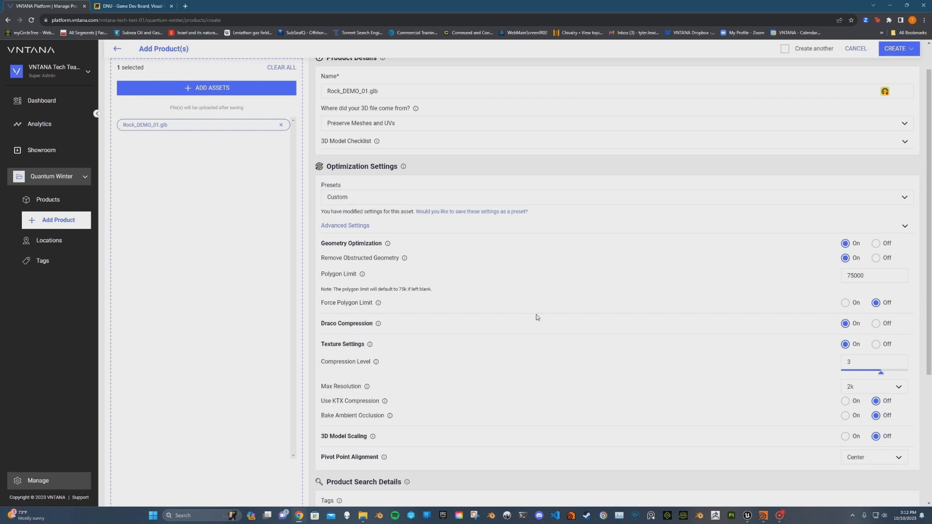
left_click(475, 214)
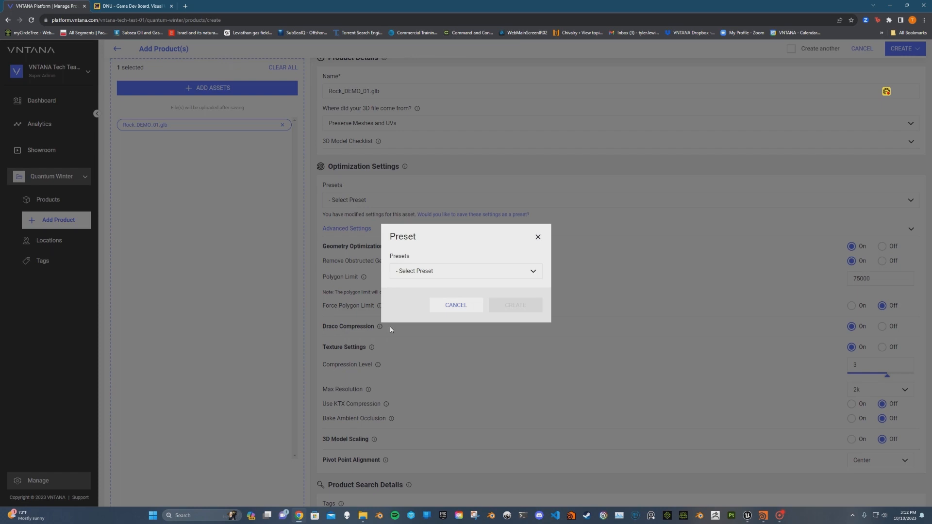
left_click(431, 270)
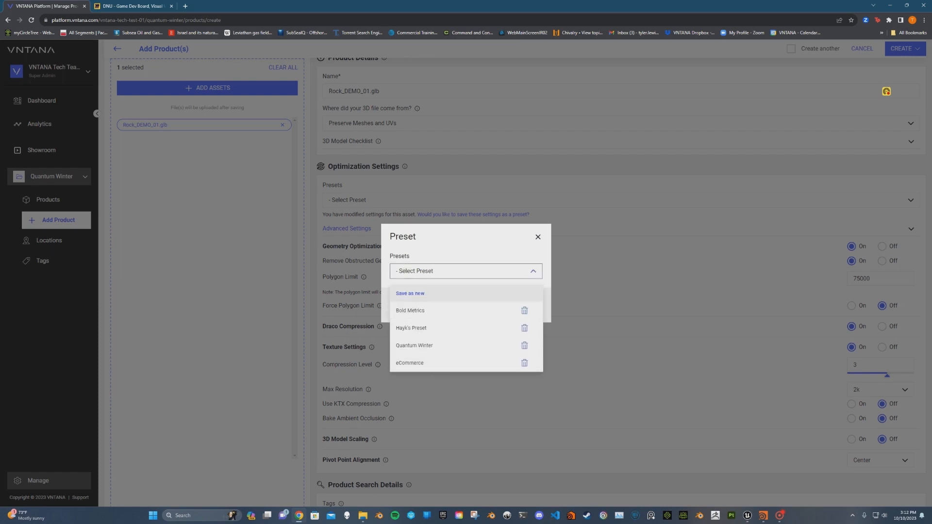
left_click(426, 297)
left_click(448, 282)
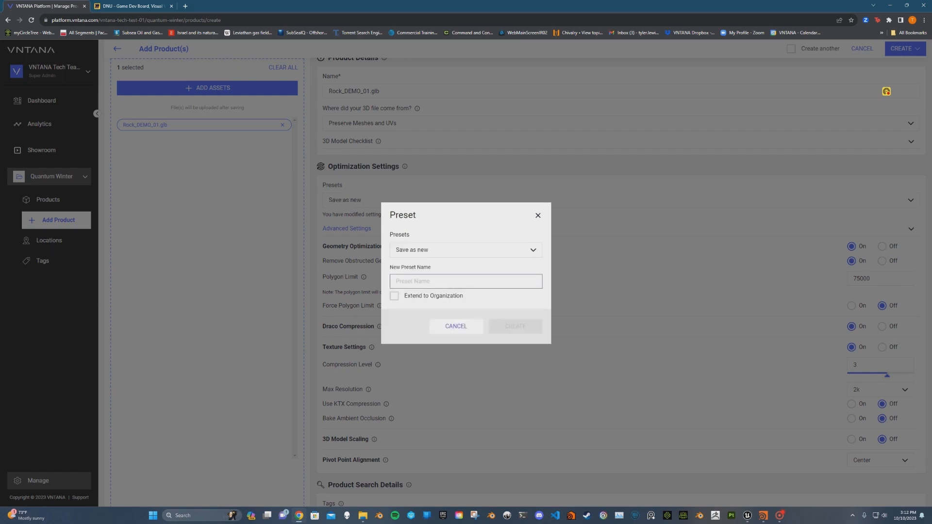
type("cOOL NEW PRE")
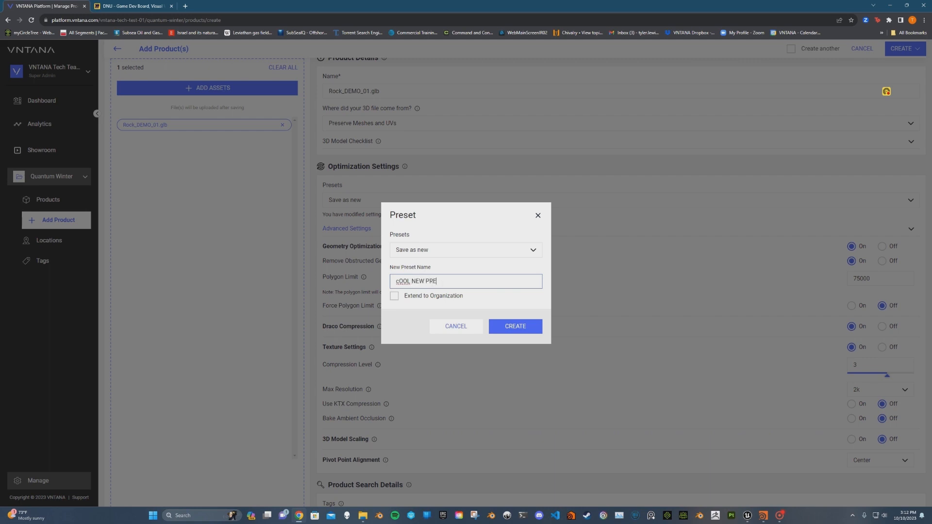
type("SETR")
left_click(445, 327)
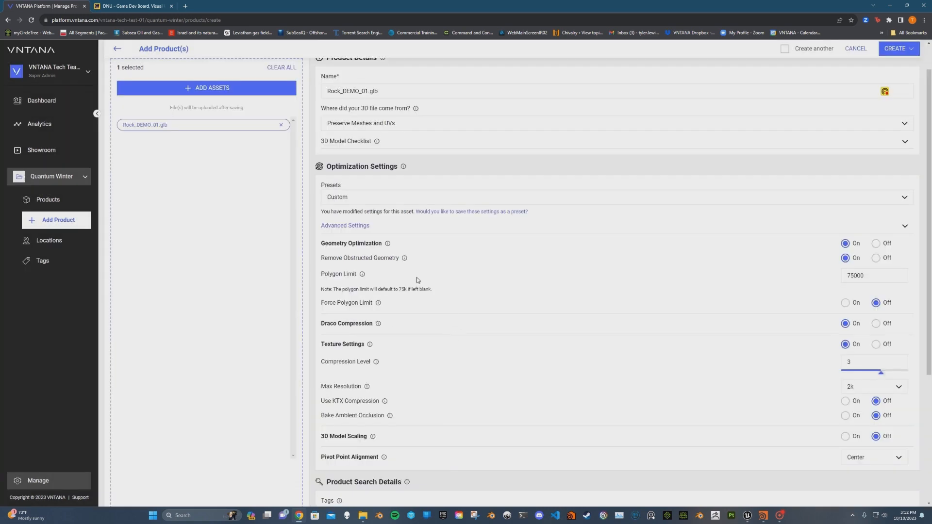
Step: Apply the Quantum Winter optimization preset and check the available maximum texture resolutions
left_click(340, 198)
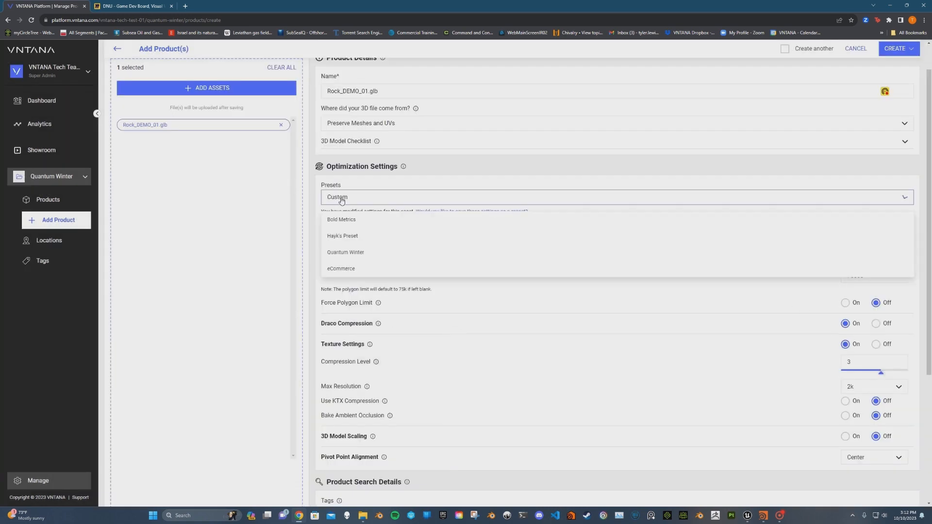
left_click(361, 253)
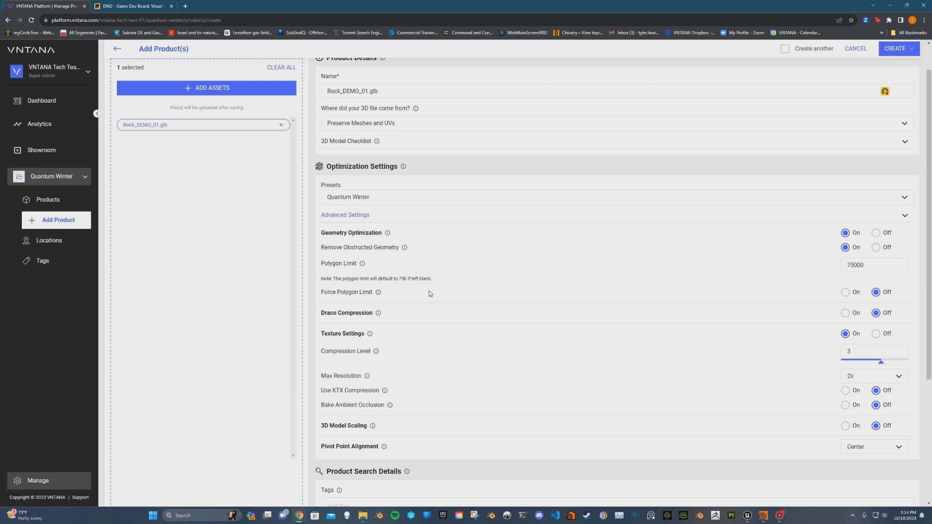
scroll(432, 294, "down", 1)
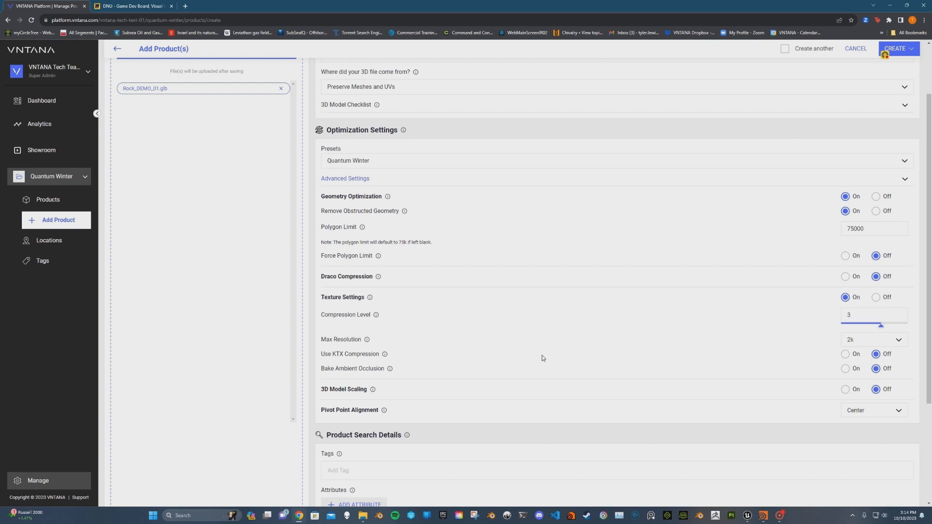
left_click(862, 340)
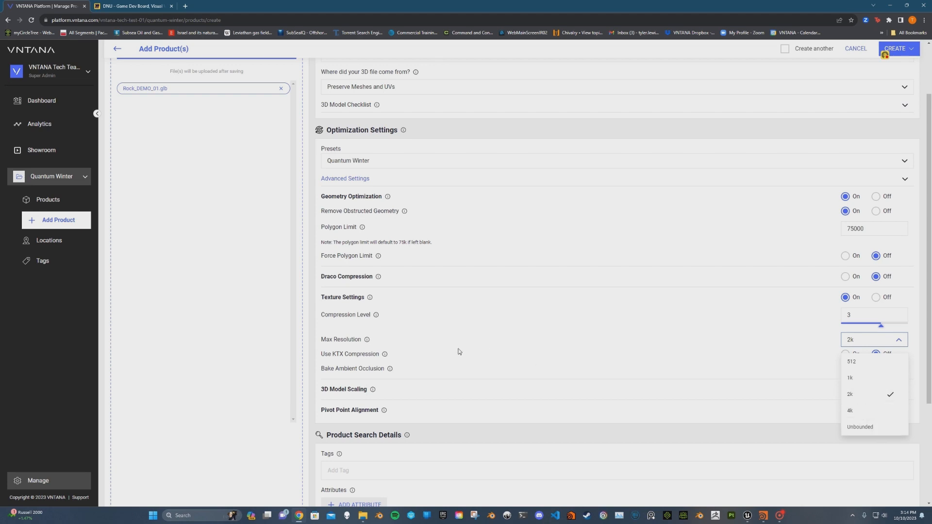
left_click(433, 342)
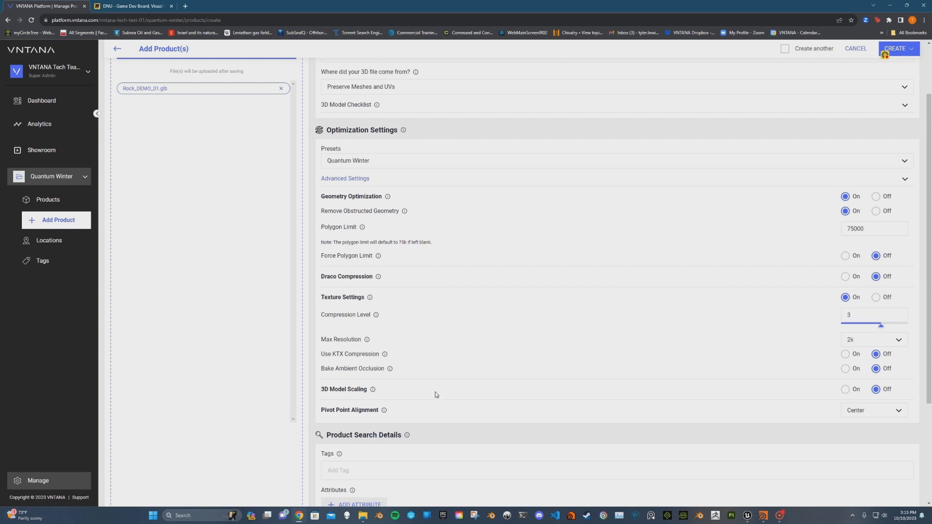
Step: Try scaling the 3D model to 11 m along the Y axis, and switch model scaling back off
left_click(845, 390)
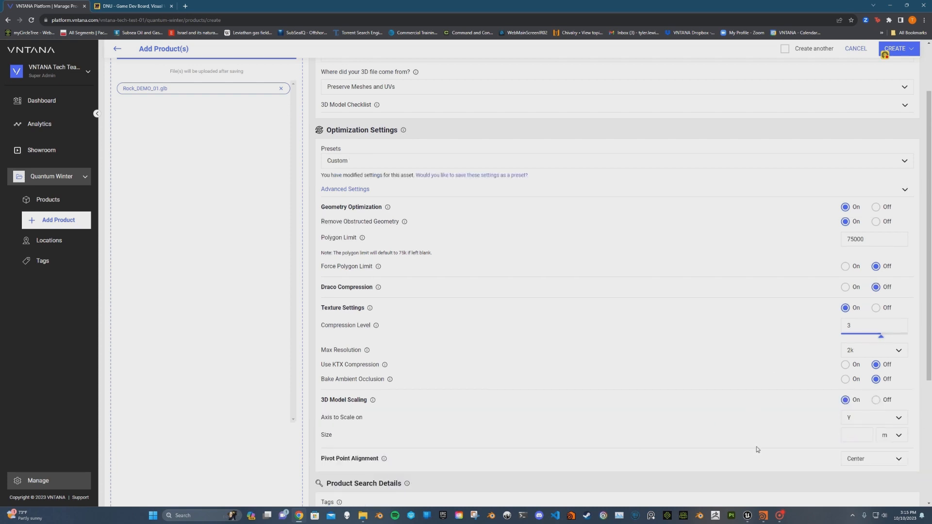
left_click(873, 424)
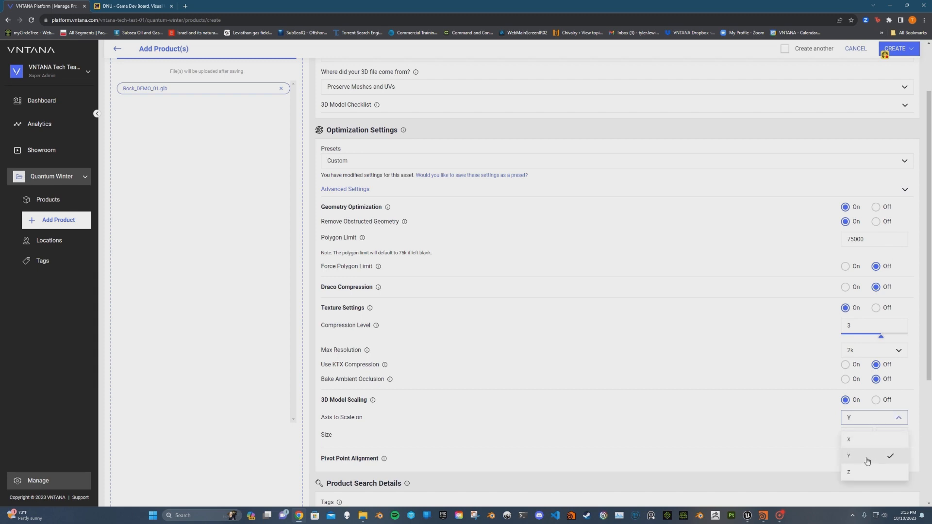
left_click(867, 462)
left_click(852, 435)
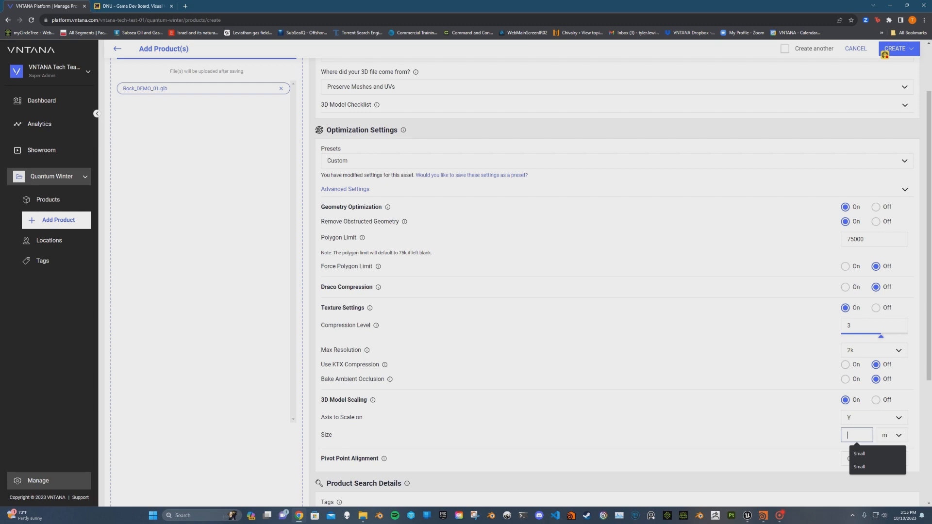
type("11")
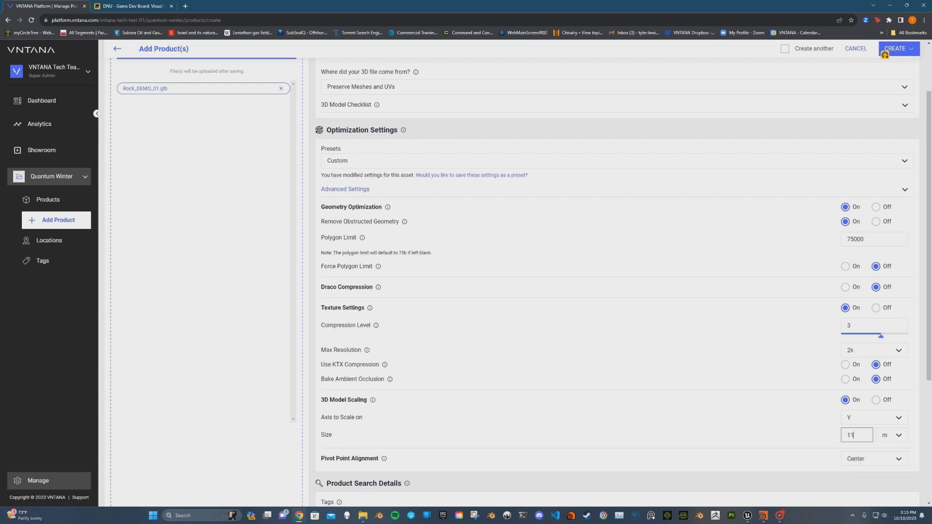
scroll(831, 424, "down", 1)
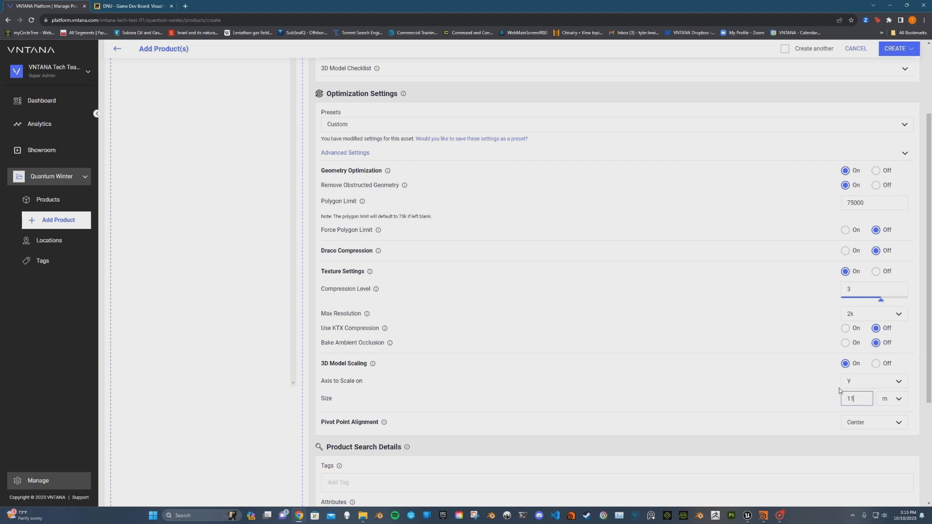
left_click(875, 364)
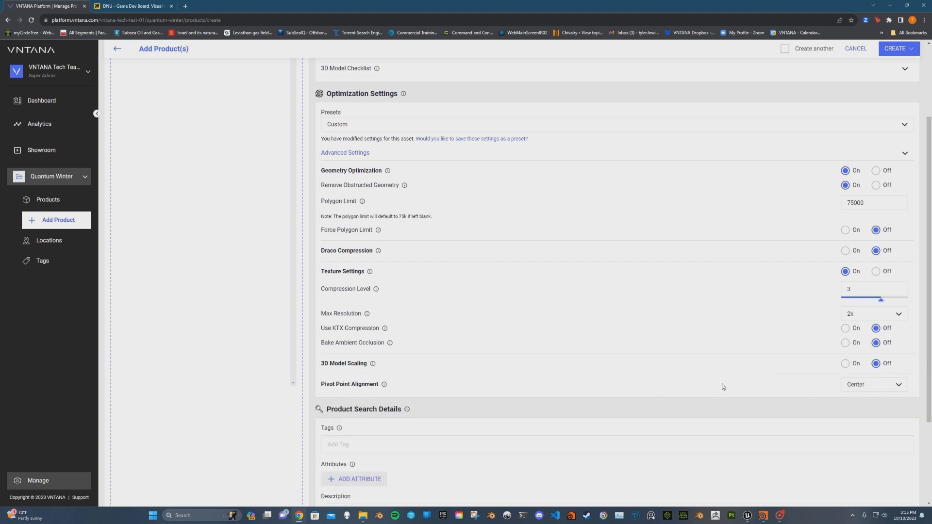
Step: Set the product's pivot point alignment to None
scroll(709, 383, "down", 2)
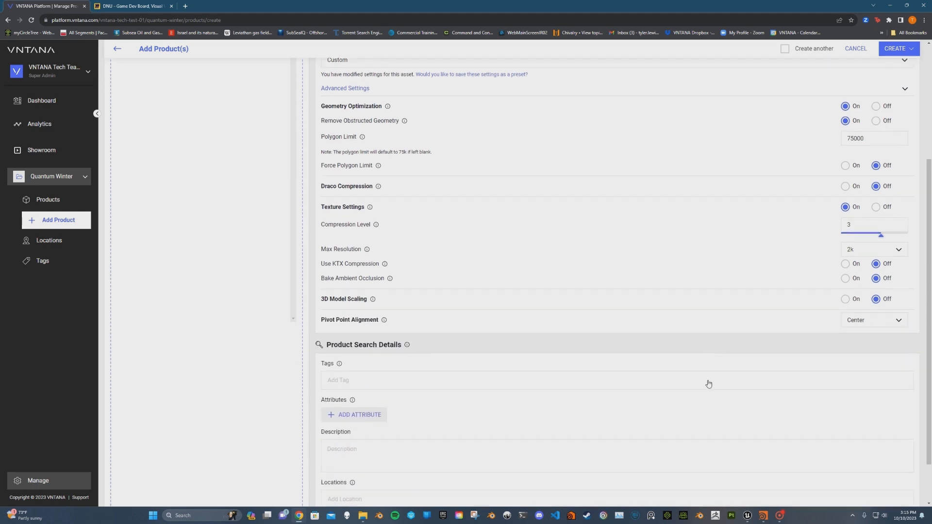
left_click(888, 312)
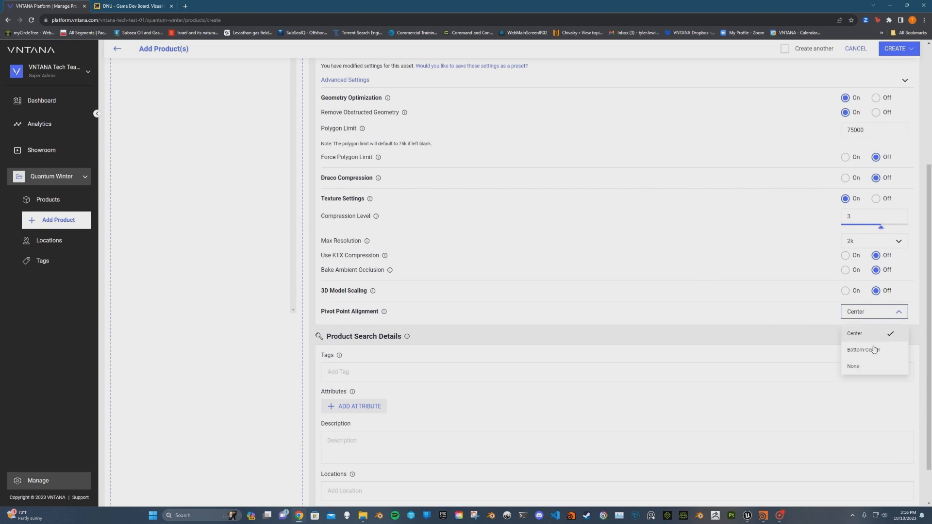
left_click(874, 370)
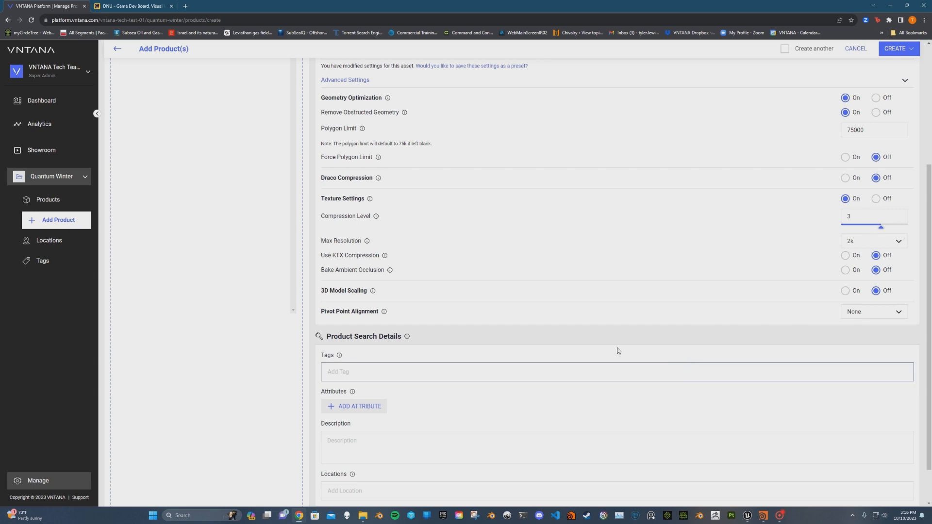
Step: Create the Rock_DEMO_01.glb product as a draft
scroll(749, 320, "up", 5)
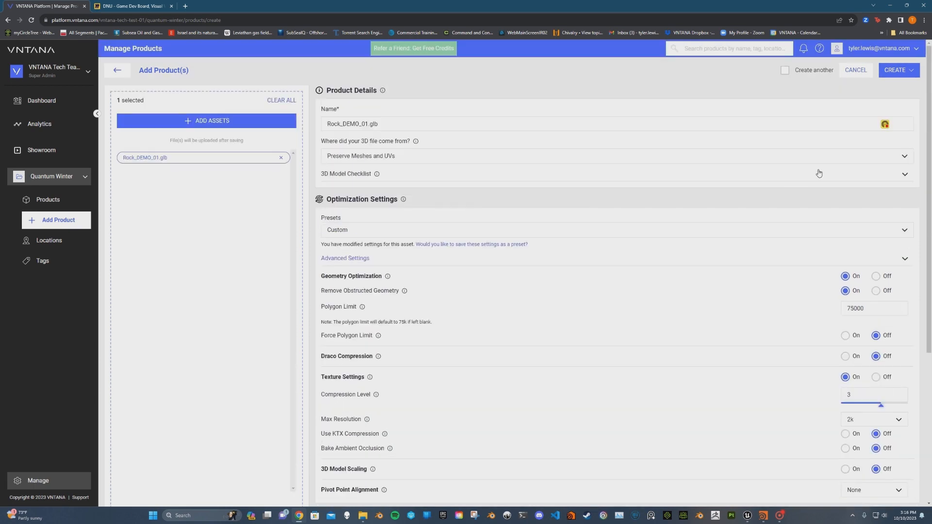
left_click(906, 71)
left_click(896, 71)
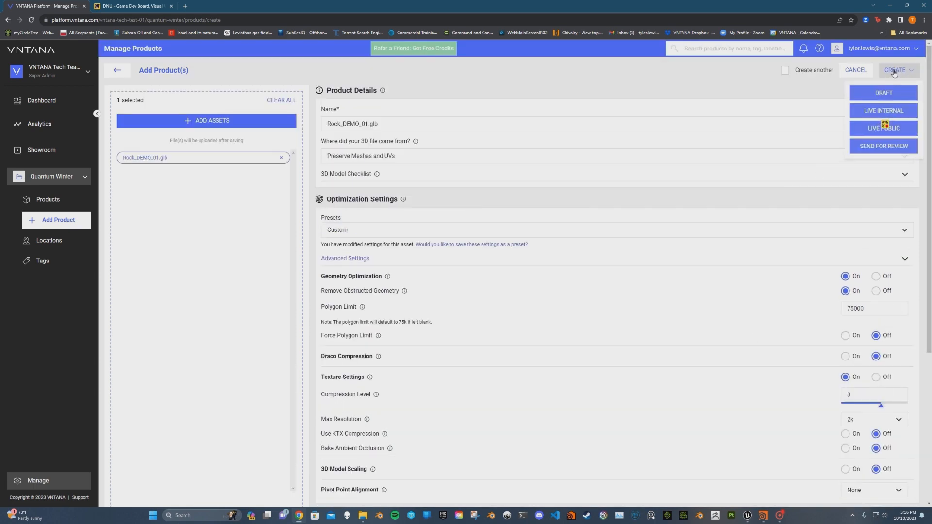
left_click(885, 95)
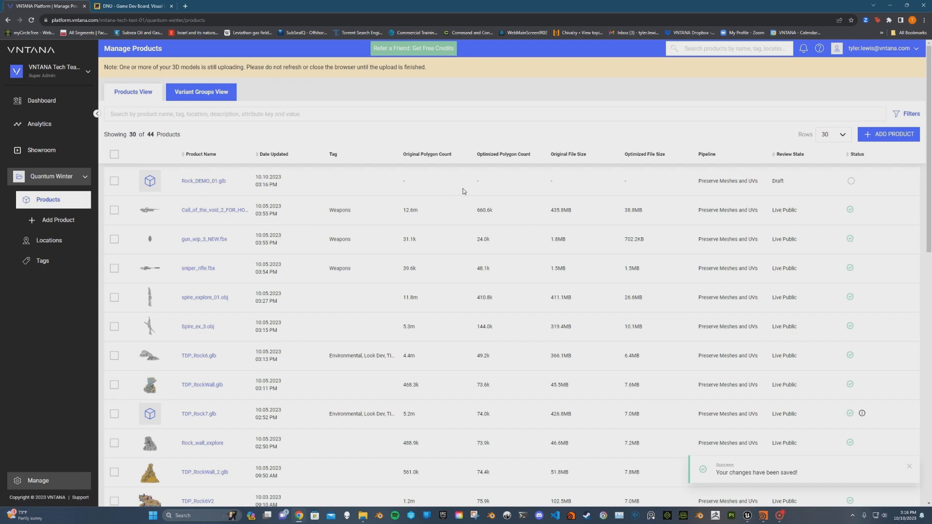
Step: Switch to the Miro game dev board and examine the embedded 3D rock models in the asset library's Environment section
left_click(108, 7)
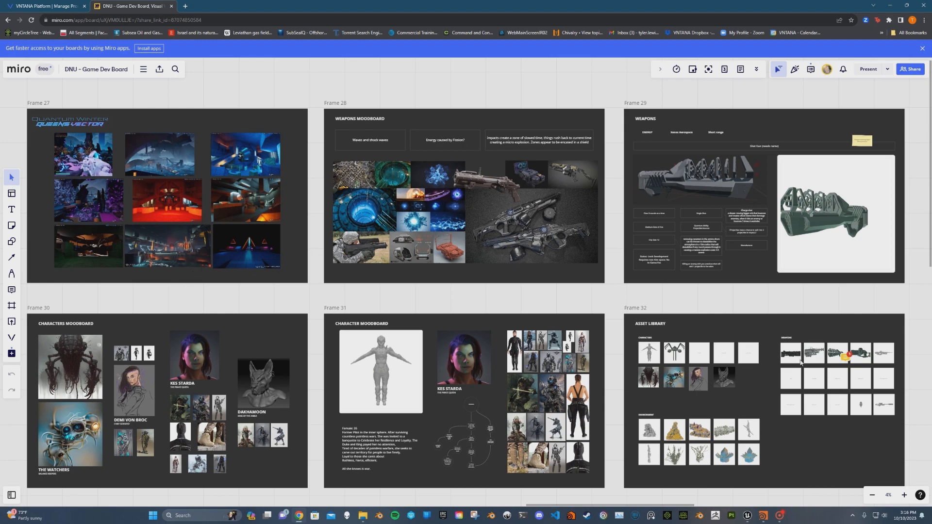
scroll(801, 362, "up", 10)
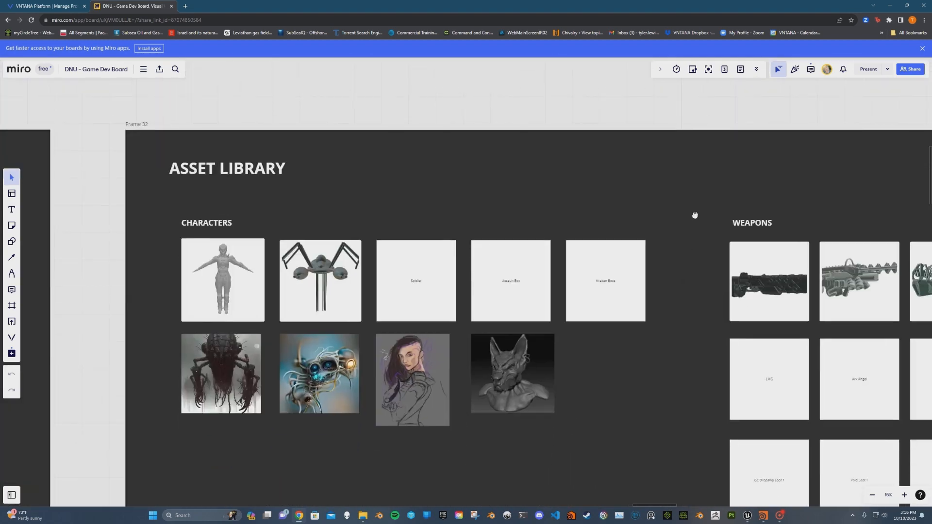
scroll(443, 339, "down", 5)
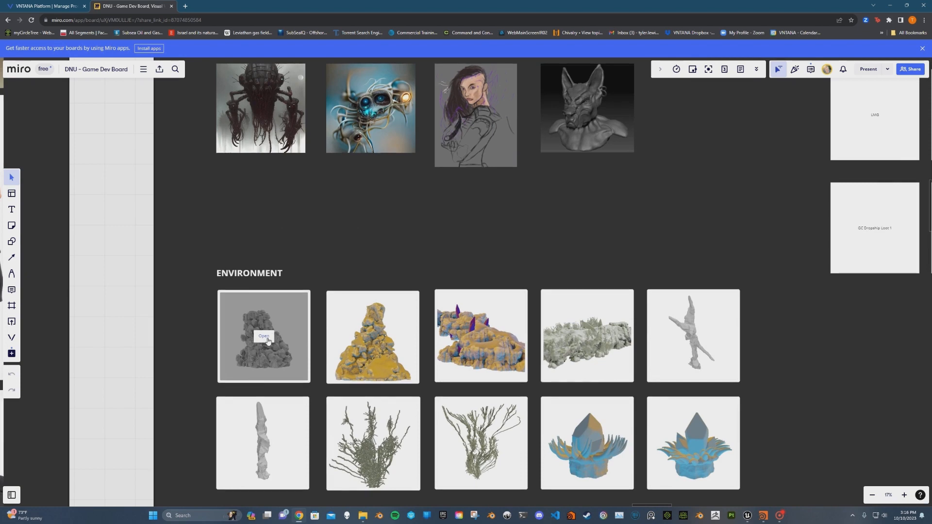
left_click(268, 340)
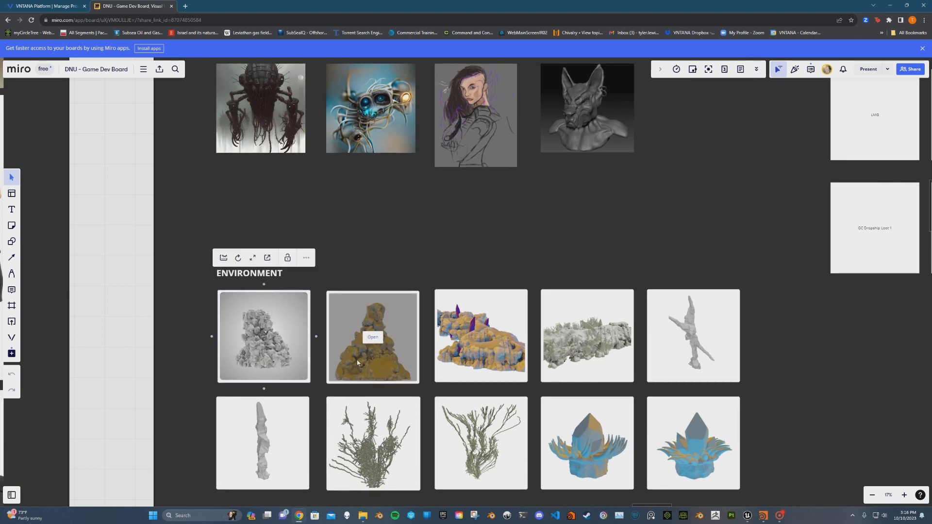
left_click(372, 340)
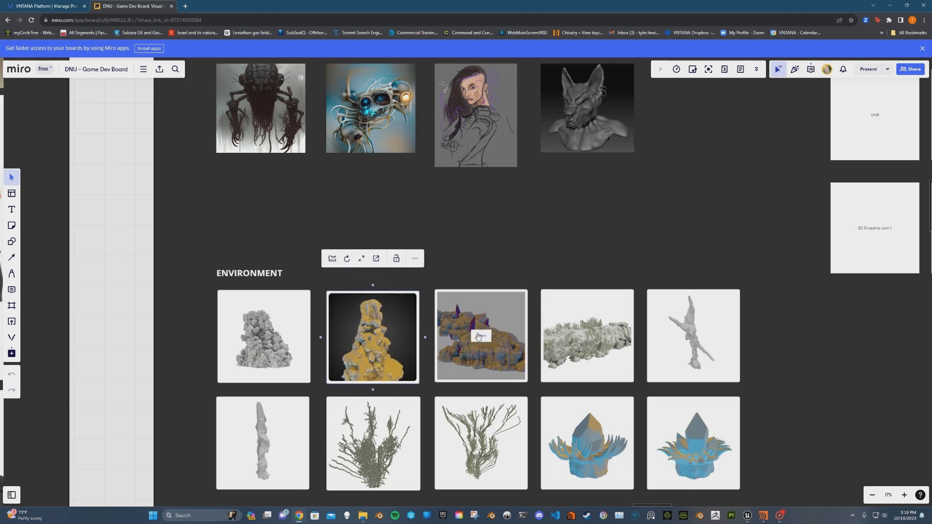
left_click(482, 348)
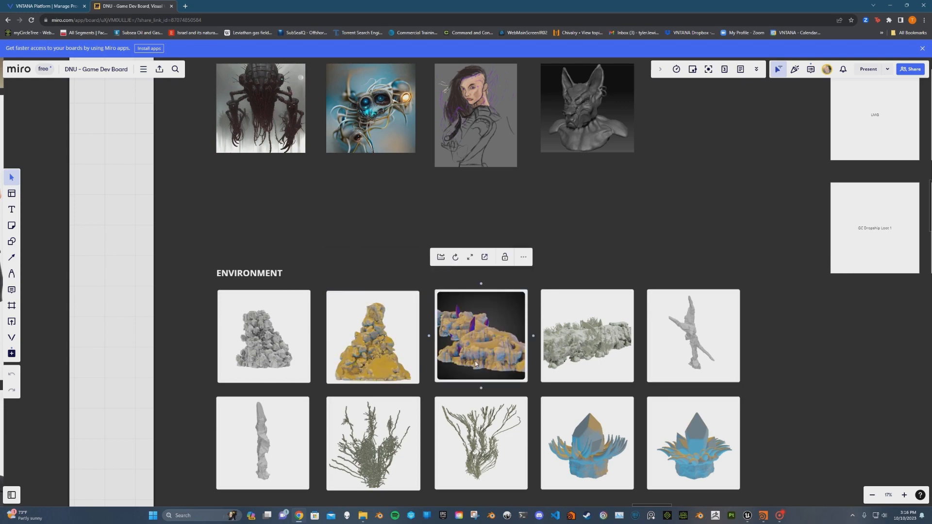
left_click_drag(490, 356, 475, 359)
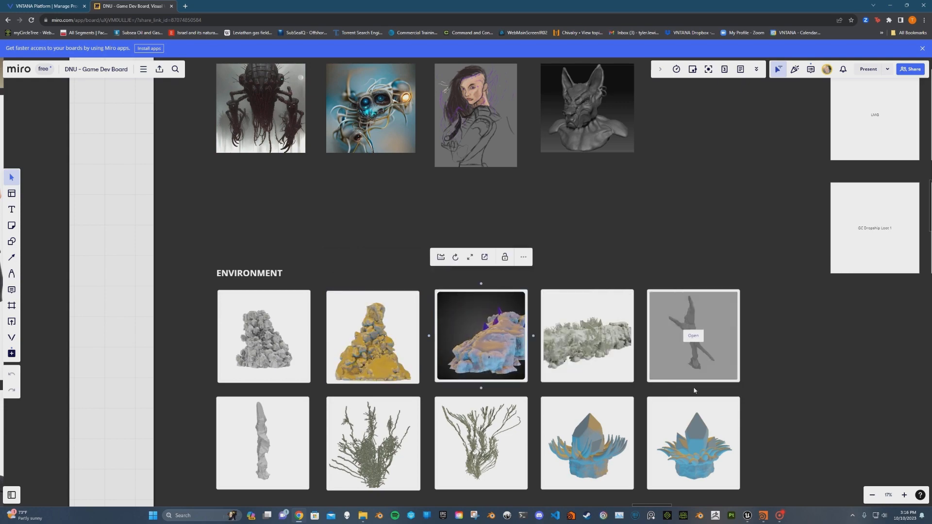
Step: Examine the reference images and rock workflow in the board's Glacial Tidal Pool Area frame
scroll(694, 390, "down", 10)
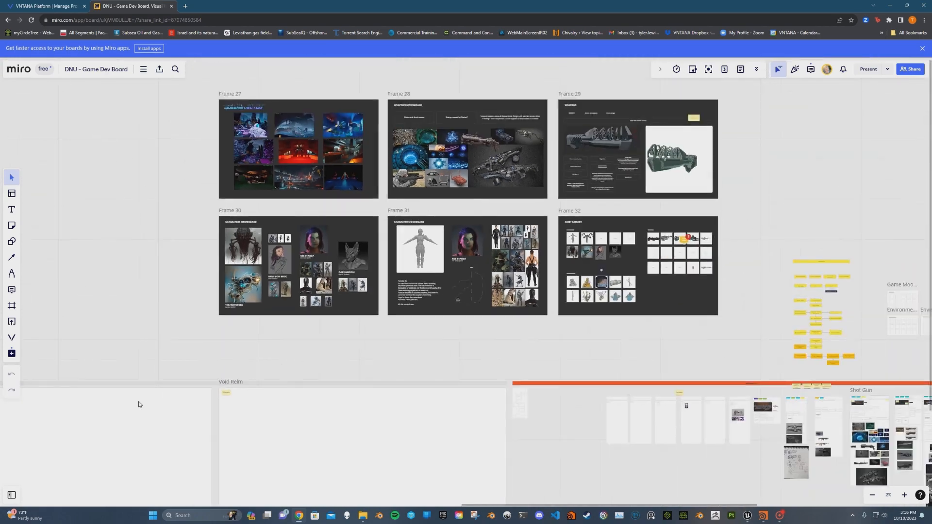
middle_click_drag(140, 404, 573, 265)
middle_click_drag(135, 298, 631, 316)
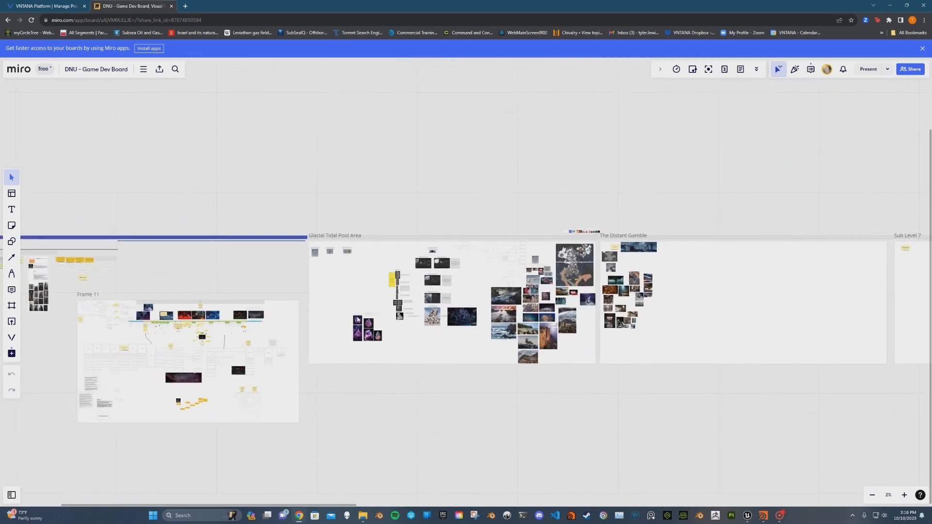
scroll(485, 340, "up", 2)
scroll(551, 368, "up", 2)
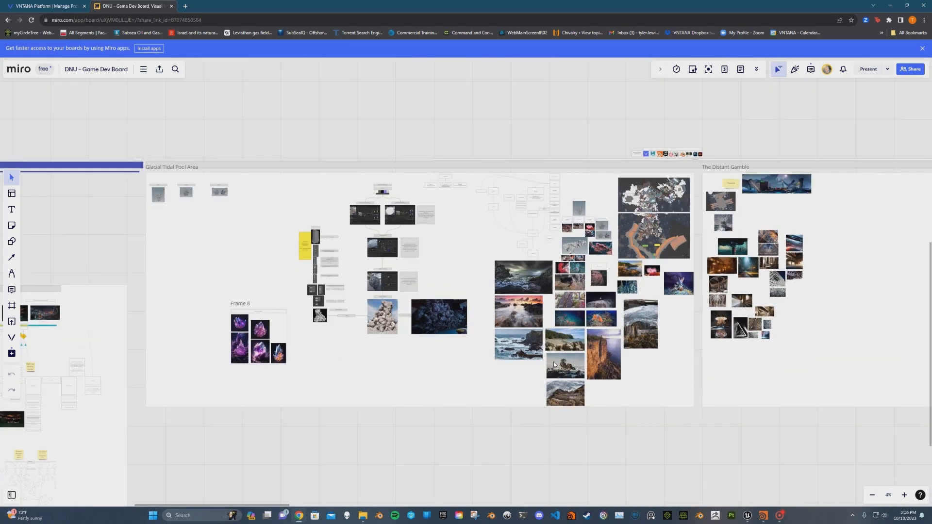
scroll(496, 349, "up", 3)
scroll(380, 330, "up", 2)
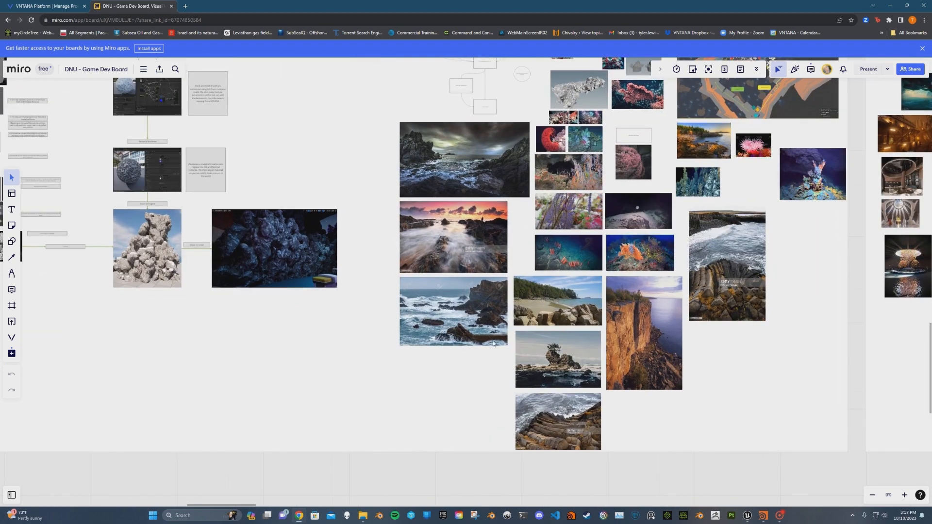
scroll(380, 330, "right", 2)
Step: Switch back to the VNTANA platform, open the Rock_DEMO_01.glb product and inspect its model, optimization results and settings
left_click(54, 7)
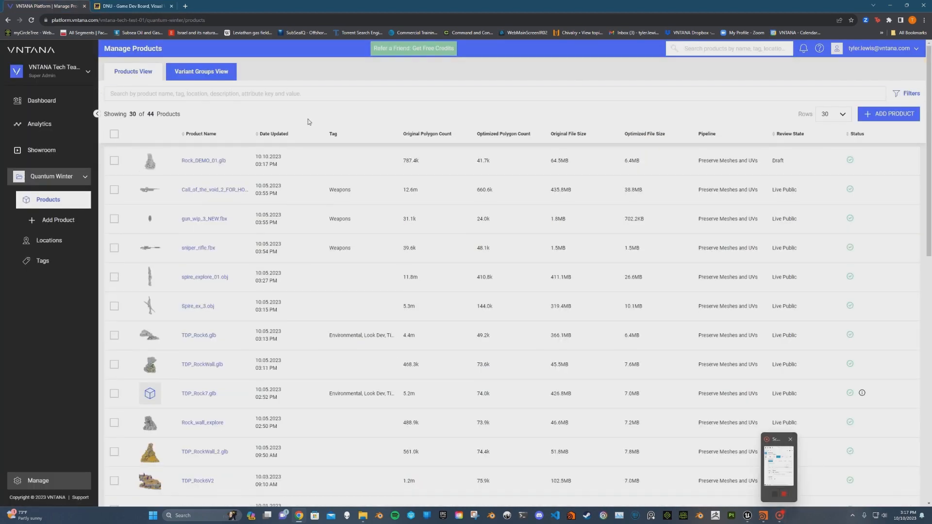
left_click(208, 163)
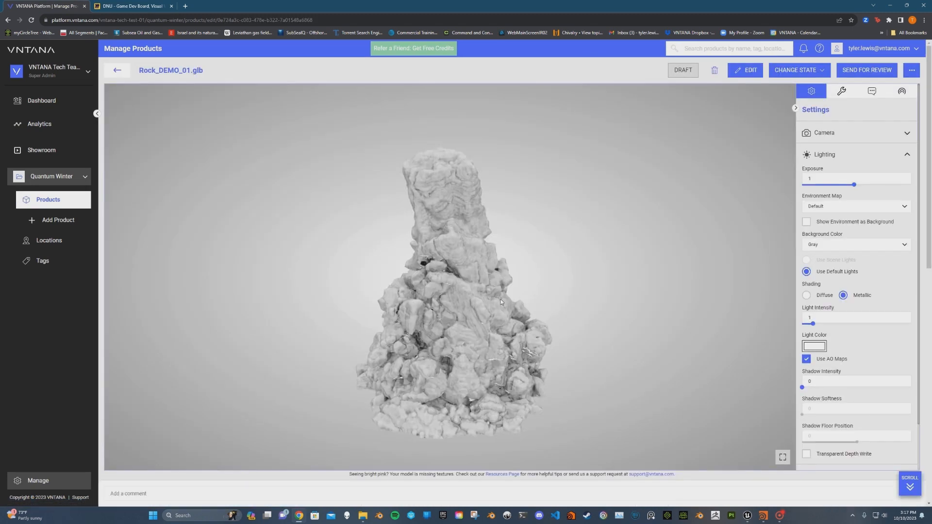
left_click_drag(541, 305, 449, 308)
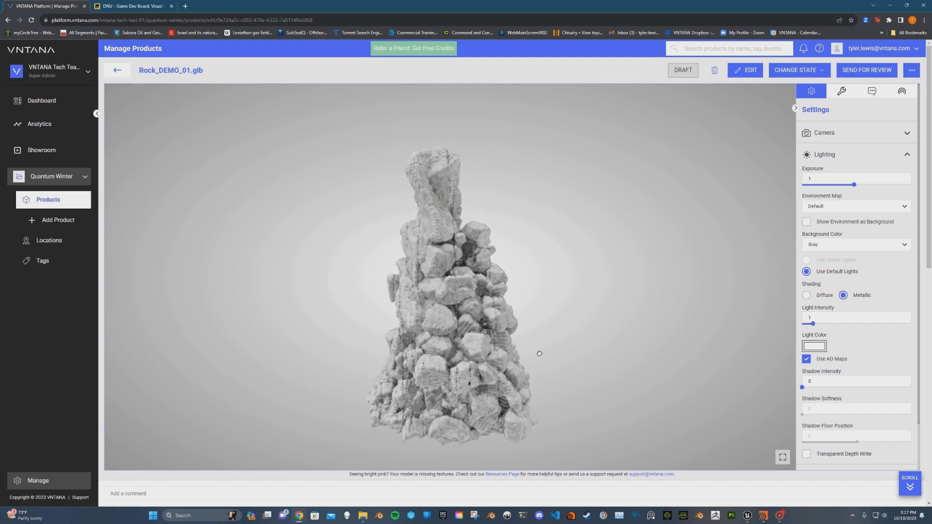
left_click_drag(540, 354, 443, 349)
scroll(851, 349, "down", 10)
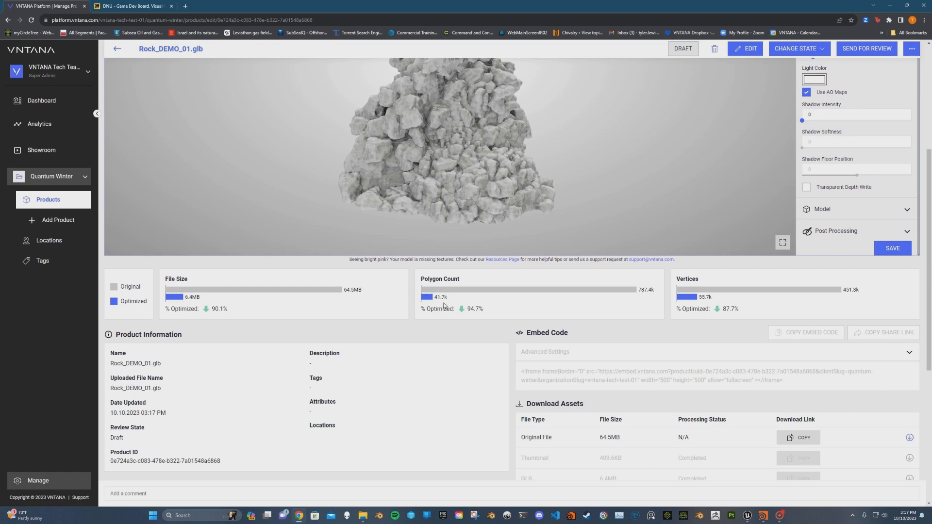
scroll(453, 325, "down", 3)
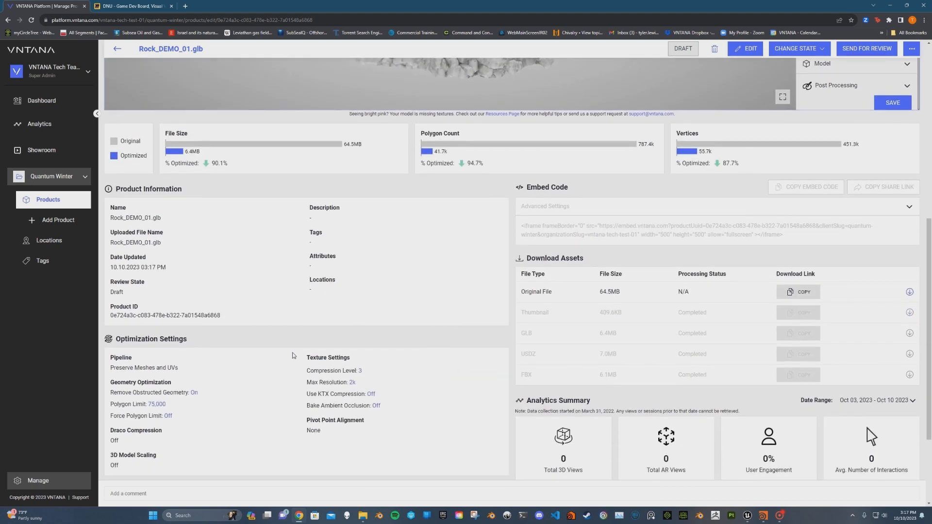
Step: Change the state of the Rock_DEMO_01.glb product to Live Public and confirm publishing
scroll(594, 374, "up", 8)
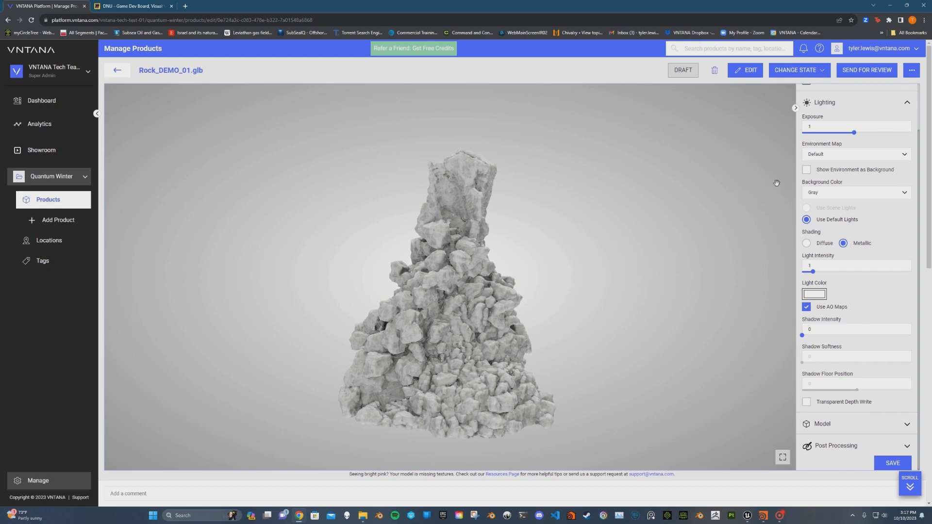
left_click(801, 74)
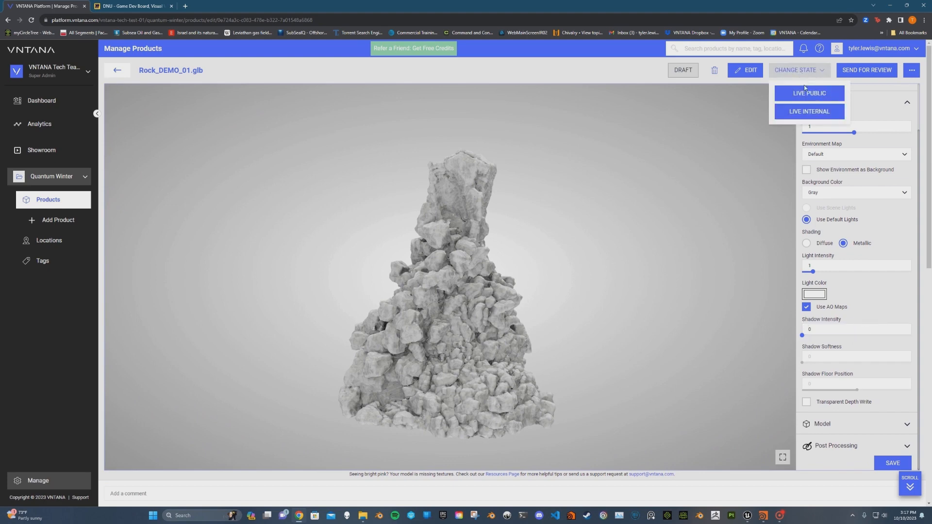
left_click(804, 95)
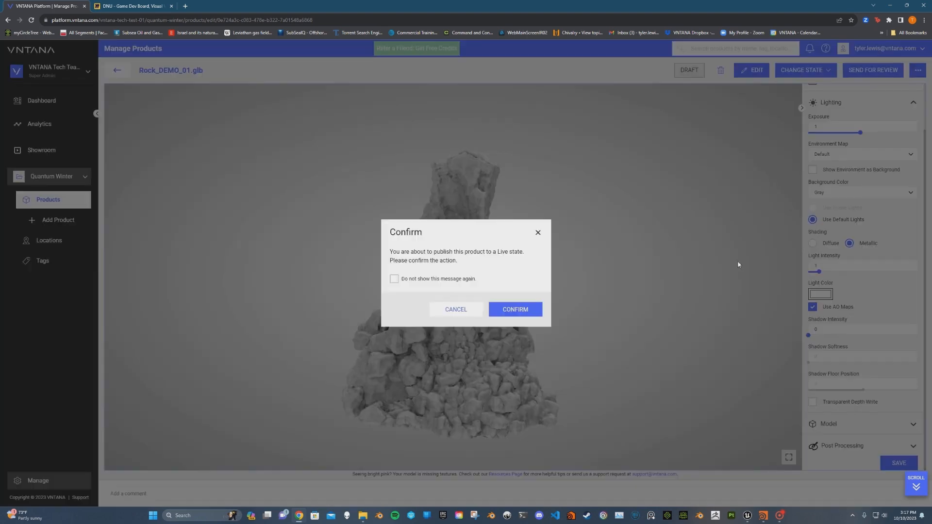
left_click(516, 309)
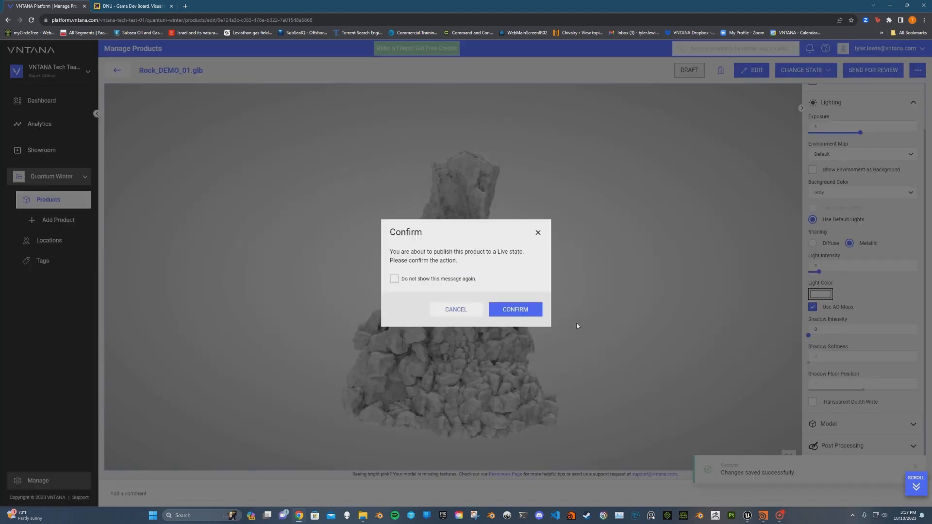
left_click(516, 309)
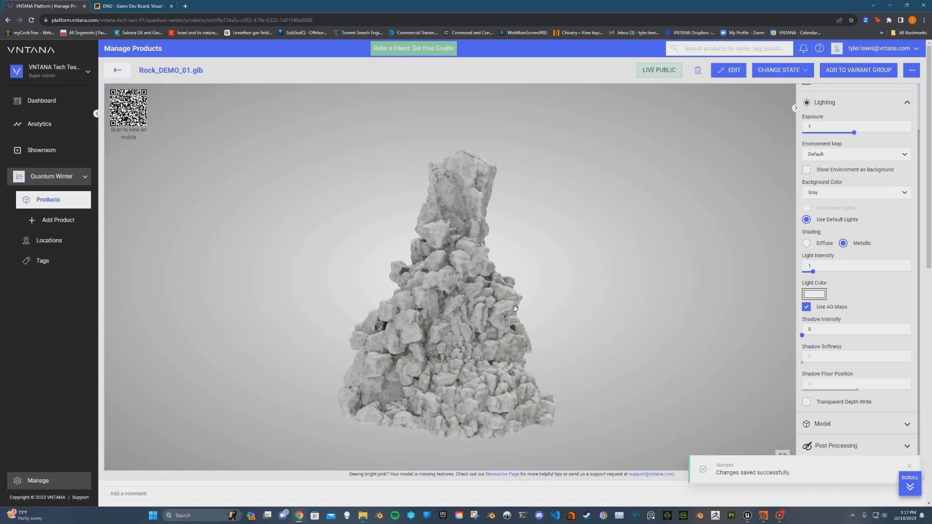
Step: Set the product's embed options to hide the fullscreen button and the AR button on mobile, and copy the share link
scroll(594, 460, "down", 5)
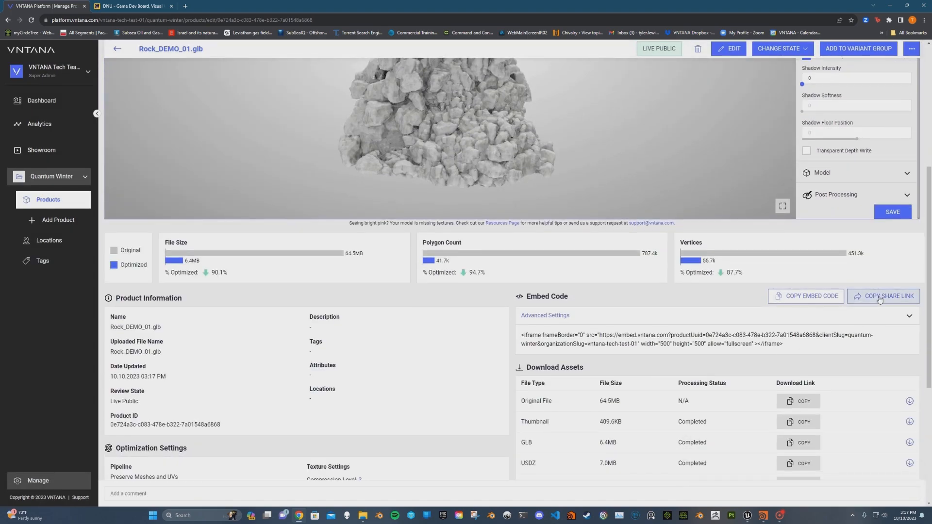
left_click(906, 316)
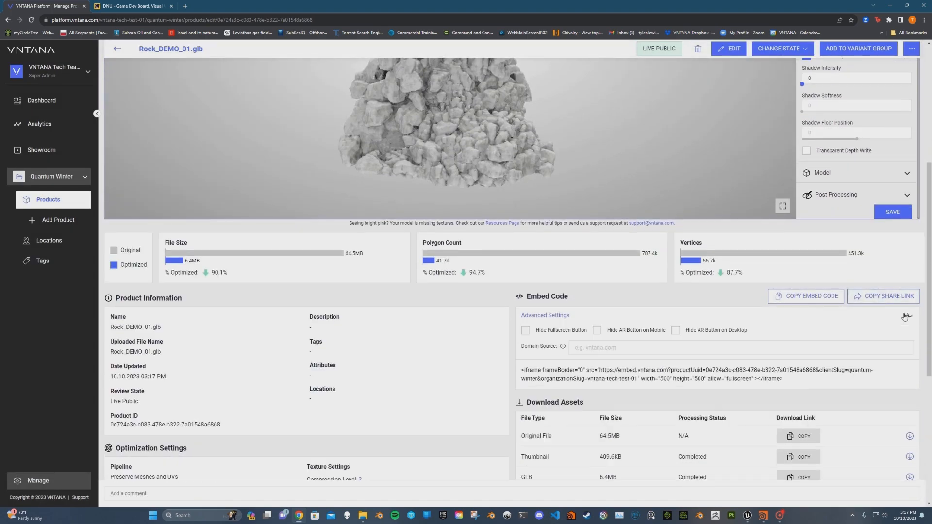
left_click(525, 330)
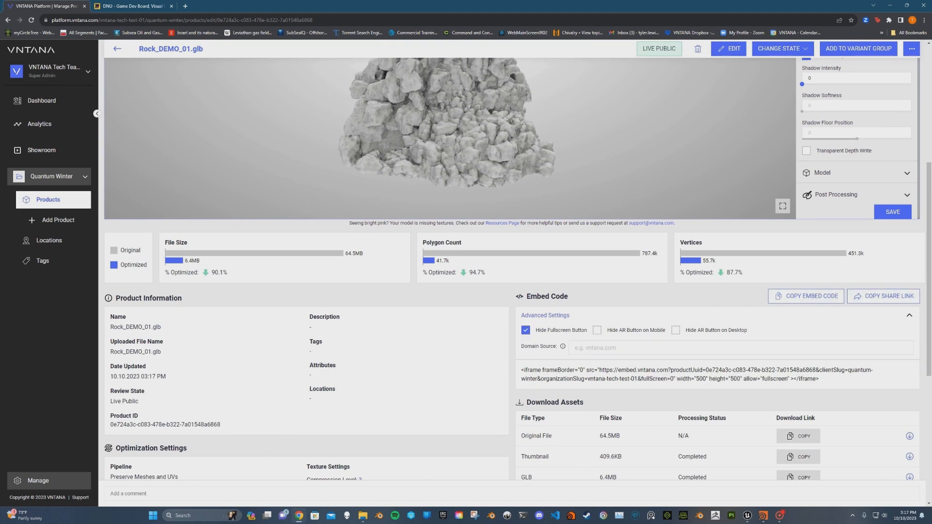
left_click(597, 332)
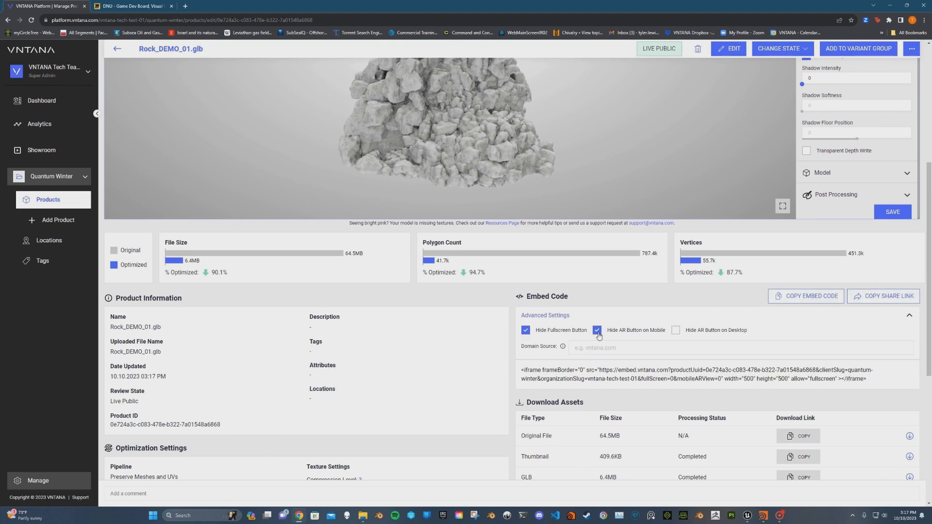
left_click(890, 301)
Step: Switch to the Miro board and embed the rock model by pasting its share link into the VNTANA app
left_click(102, 6)
scroll(358, 369, "up", 3)
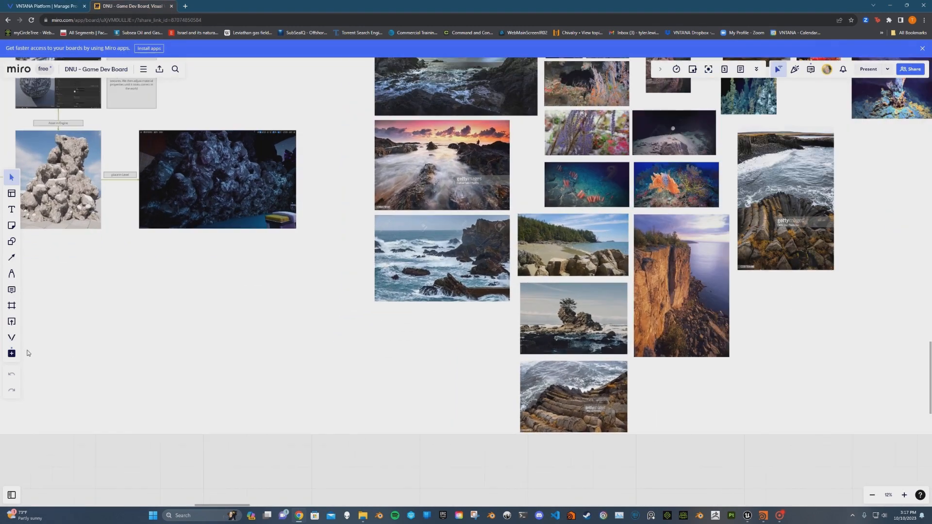
left_click(16, 342)
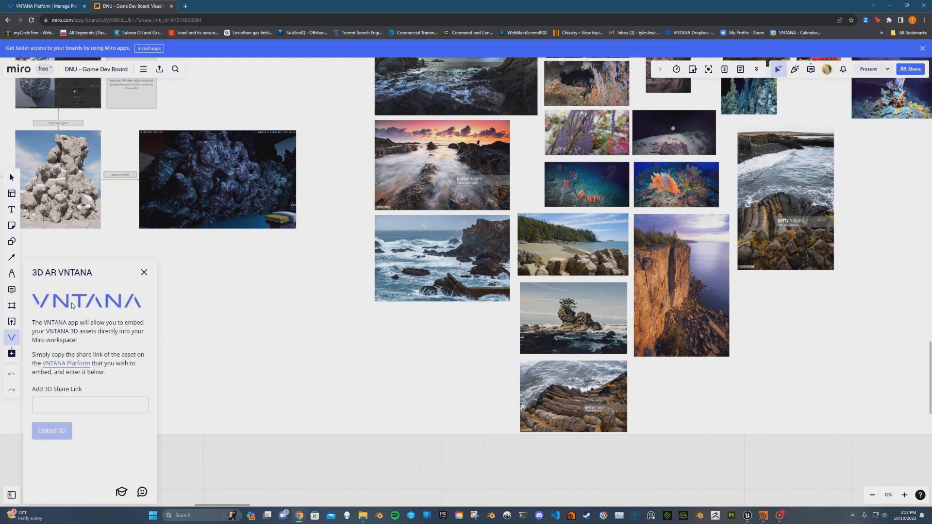
key("ctrl+v")
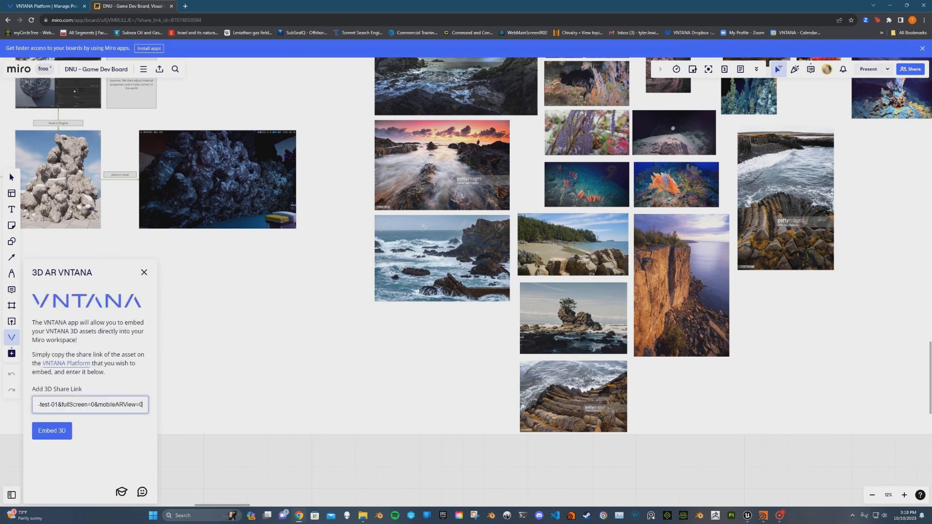
left_click(51, 432)
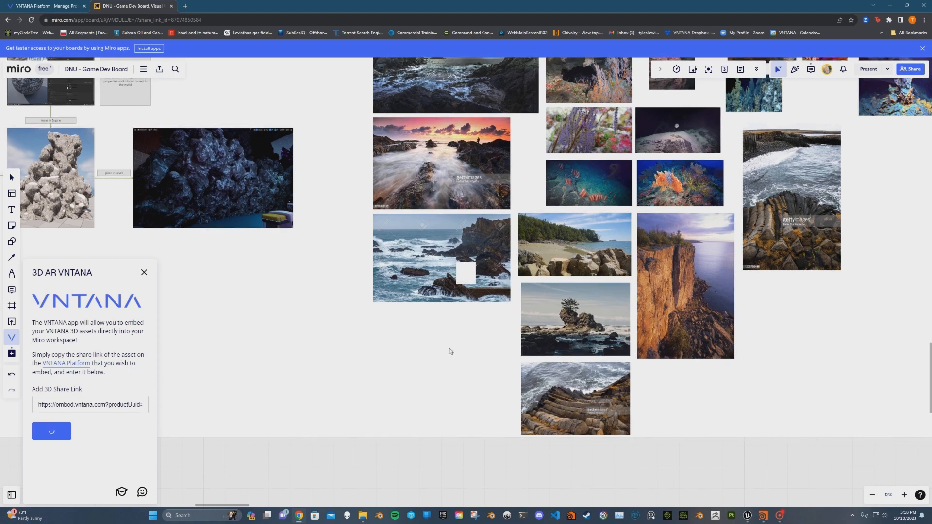
Step: Move the embedded rock model below the rocky ocean photo and enlarge it to about two-thirds of the photo's width
scroll(473, 353, "down", 2)
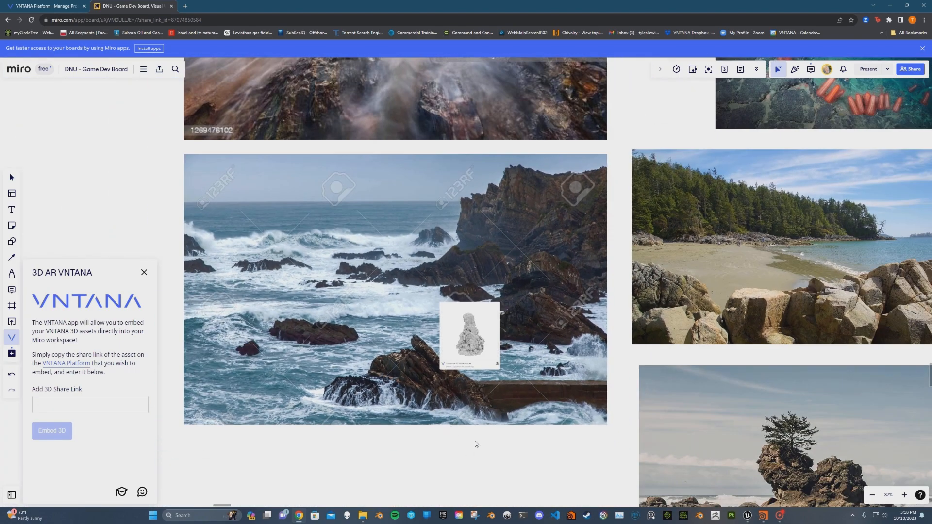
right_click_drag(474, 440, 525, 302)
left_click_drag(528, 209, 308, 488)
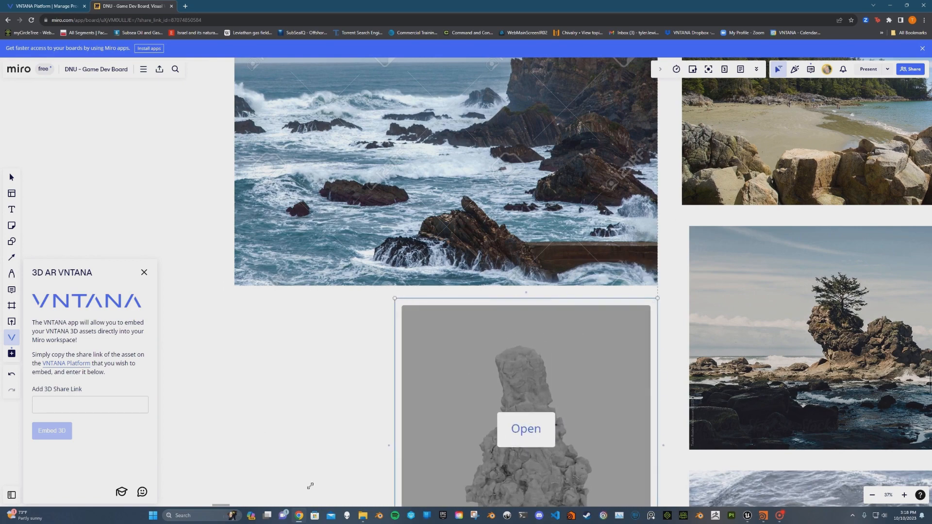
Step: Open the embedded rock as an interactive 3D model and rotate it to examine it beside the reference photos
scroll(213, 312, "down", 3)
left_click(479, 309)
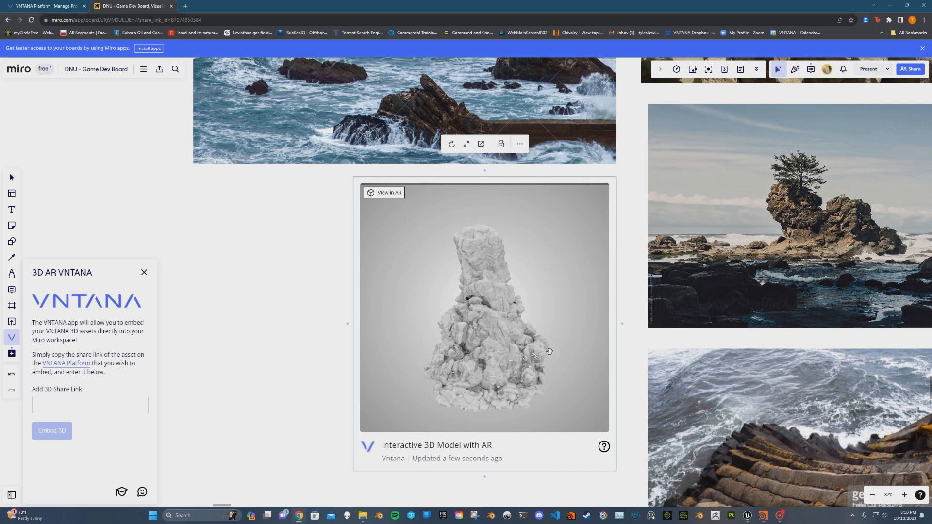
right_click_drag(796, 298, 624, 369)
scroll(624, 369, "down", 1)
left_click_drag(401, 414, 369, 437)
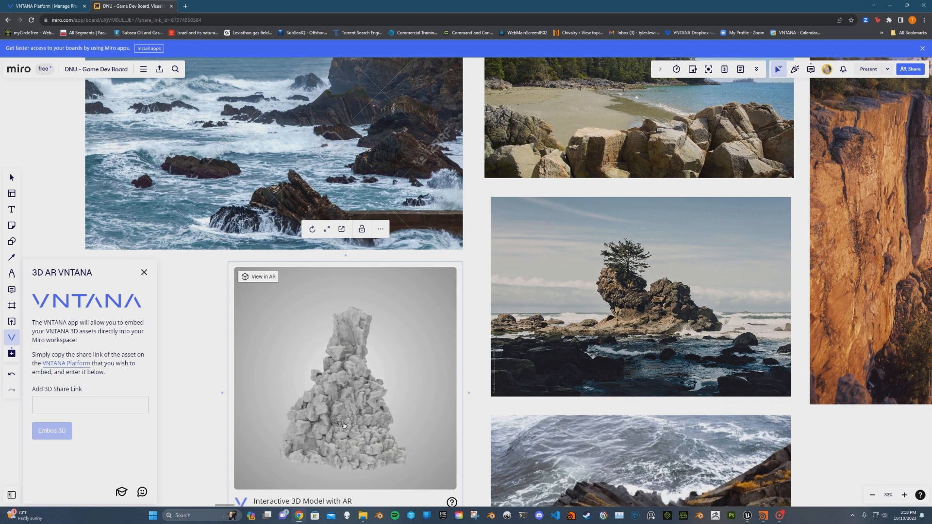
Step: Switch to the Unreal Engine project, open the VNTANA plugin window and place it over the middle of the viewport
left_click(747, 517)
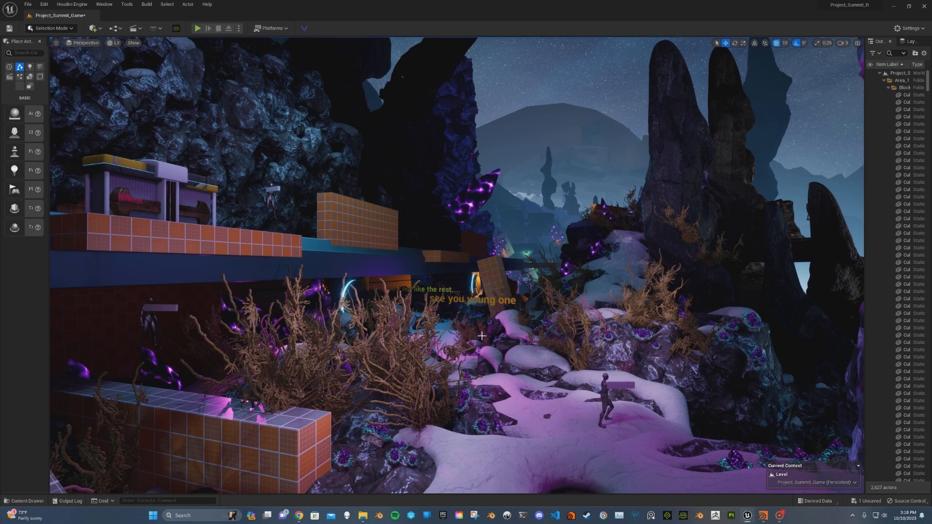
left_click(305, 28)
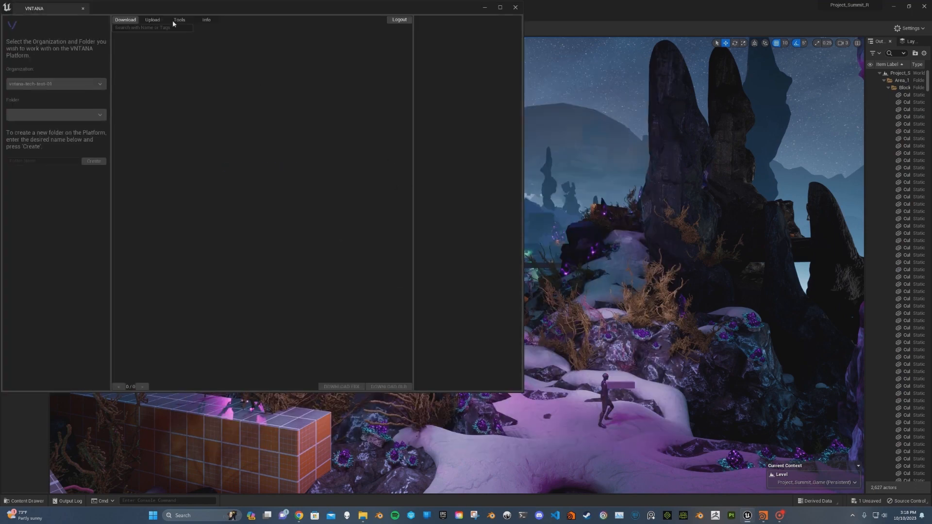
left_click_drag(129, 6, 290, 86)
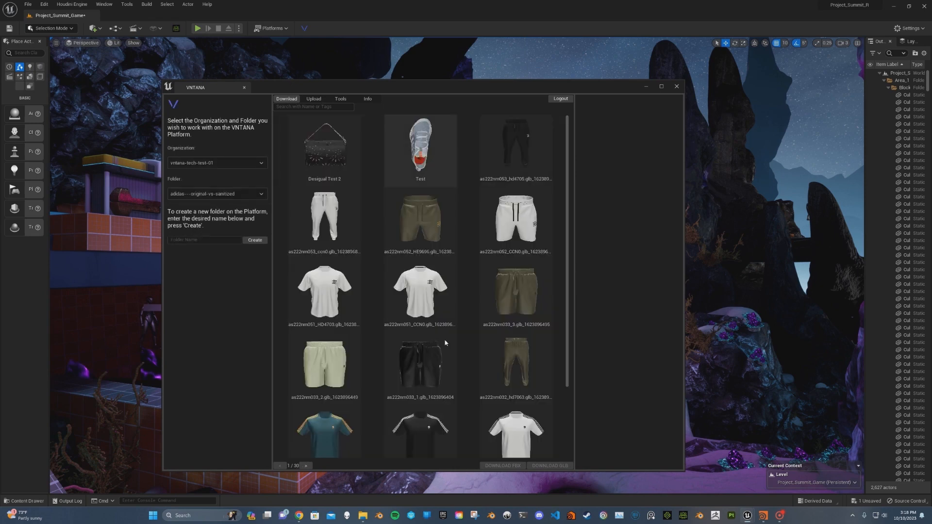
Step: Switch to the Epic Games Launcher, search the Marketplace for VNTA and open the VNTANA 3D Model Unreal Plugin page
left_click(444, 519)
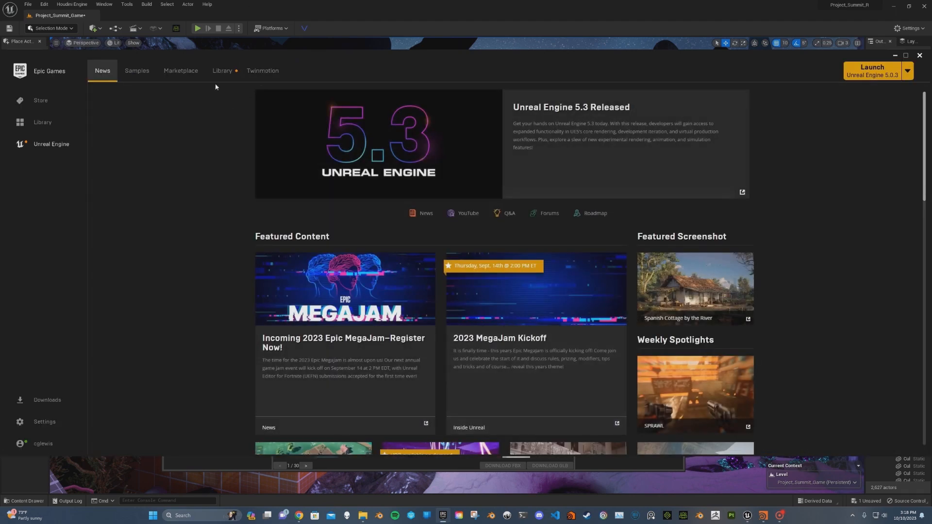
left_click(180, 76)
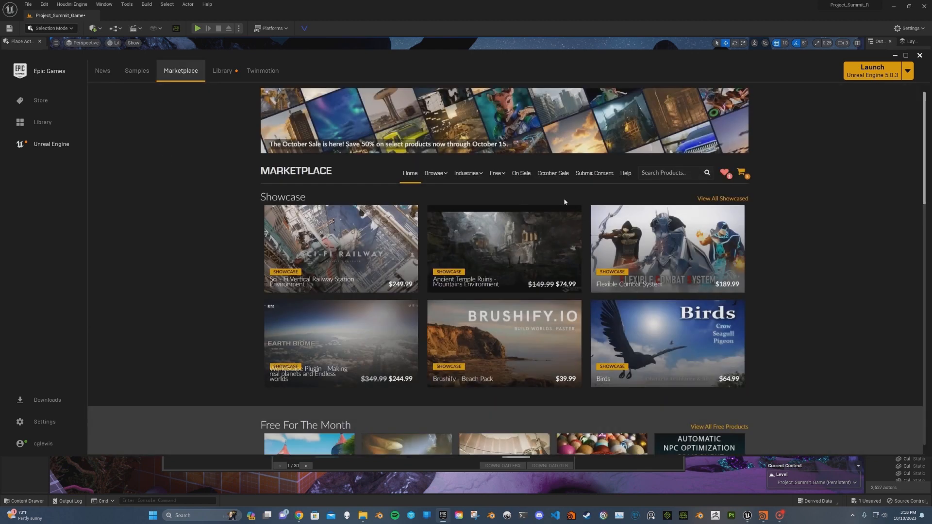
left_click(669, 174)
type("VNTA")
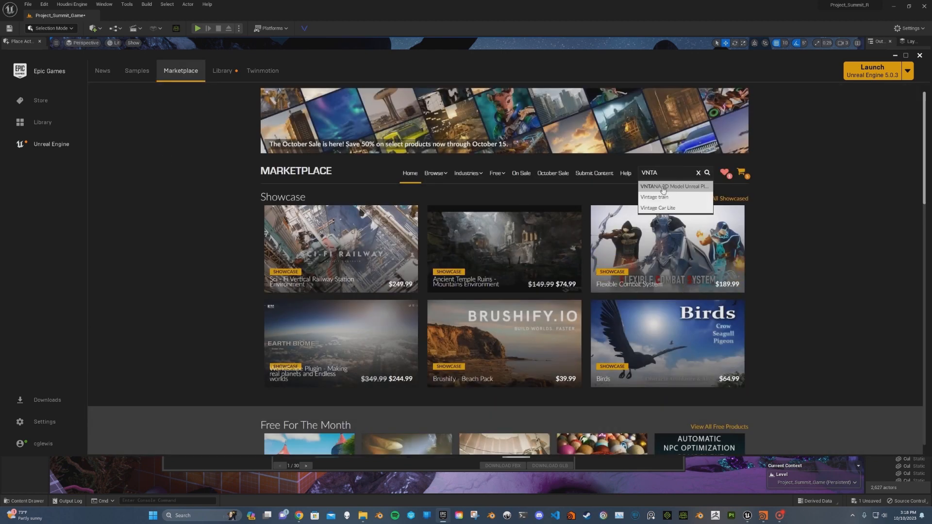
left_click(670, 187)
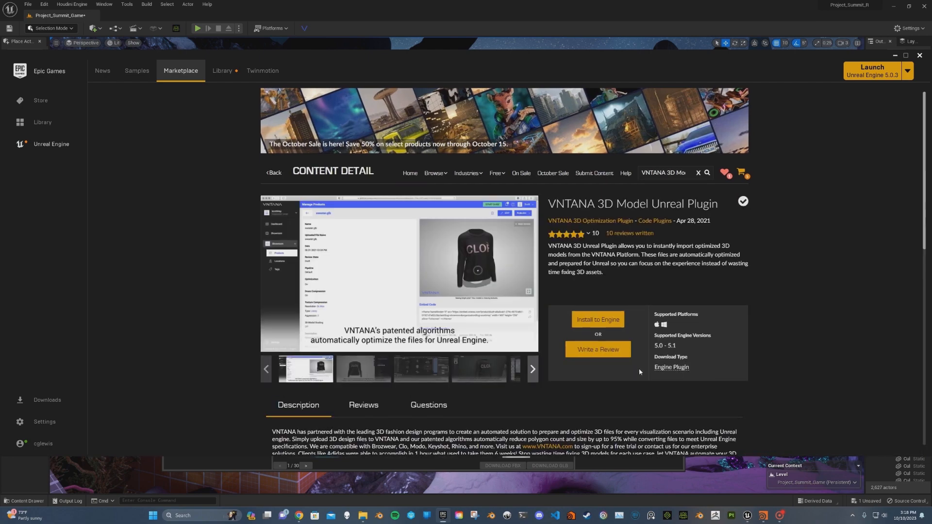
Step: Examine the plugin's engine version choices for installation, cancel the install and return to the Unreal Engine project
scroll(707, 305, "down", 1)
scroll(641, 326, "up", 1)
left_click(602, 321)
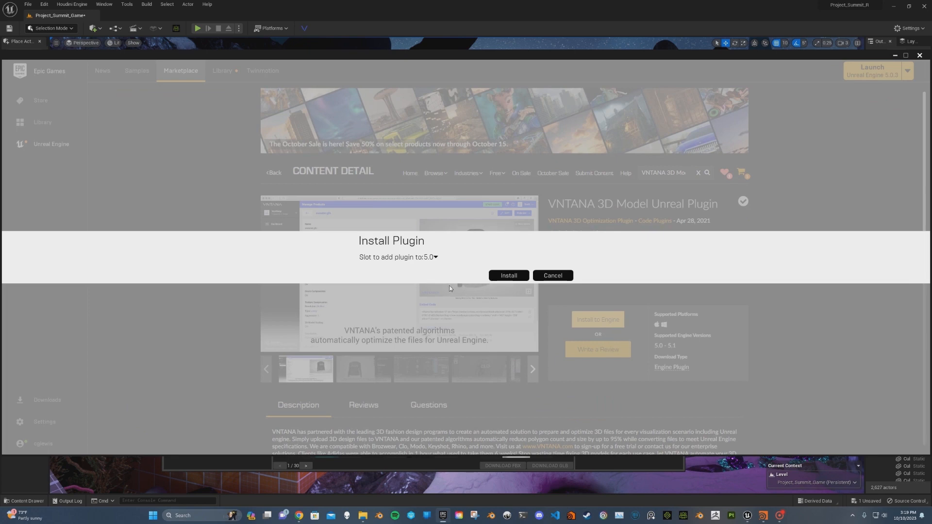
left_click(434, 258)
left_click(453, 279)
left_click(561, 280)
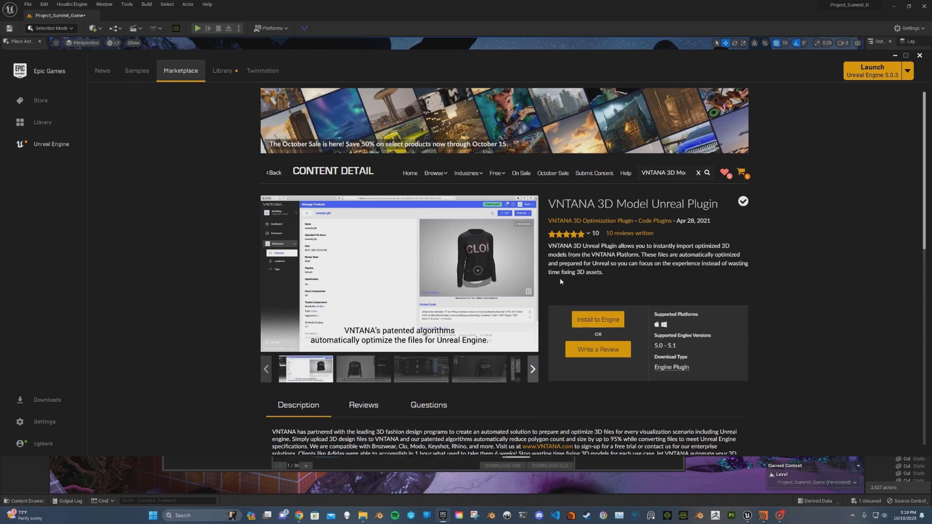
left_click(894, 55)
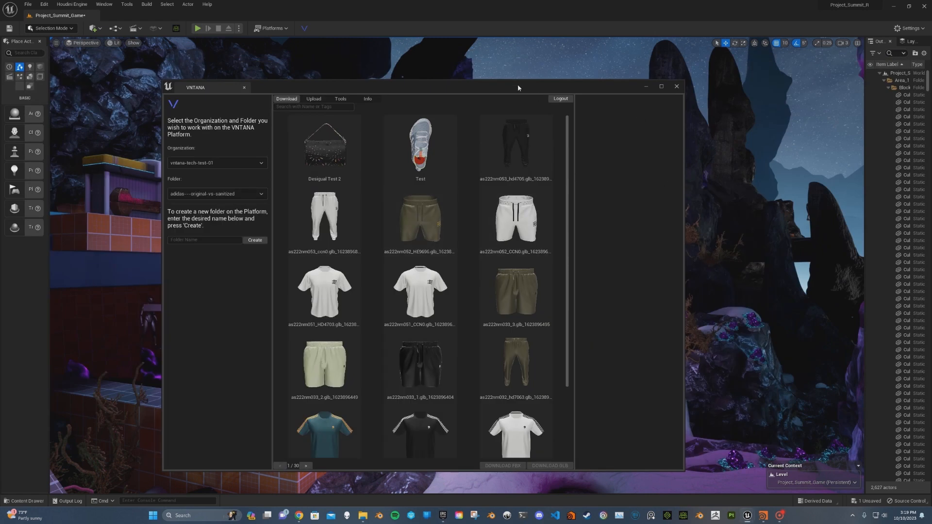
Step: Search the project's plugins for VNTA to check whether VNTANAPlugin is enabled, and close the plugin browser
left_click_drag(518, 87, 677, 81)
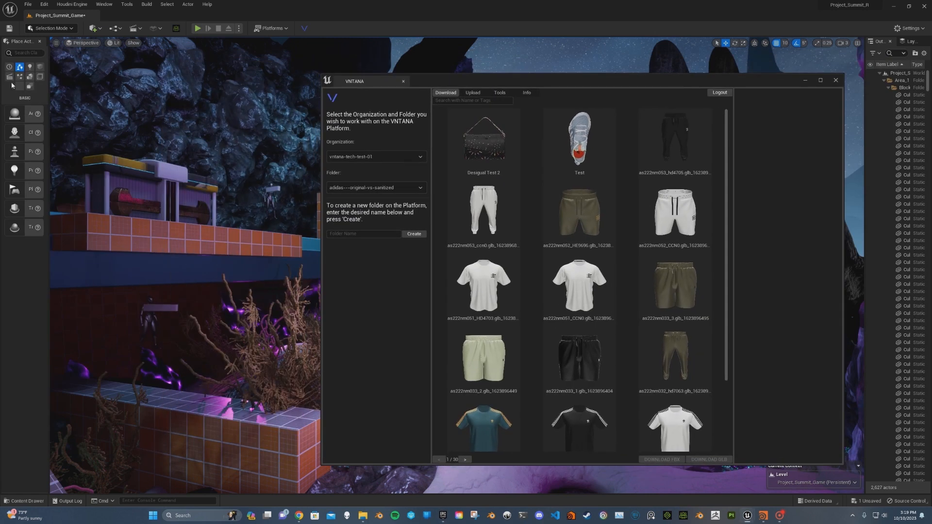
left_click(45, 4)
left_click(80, 119)
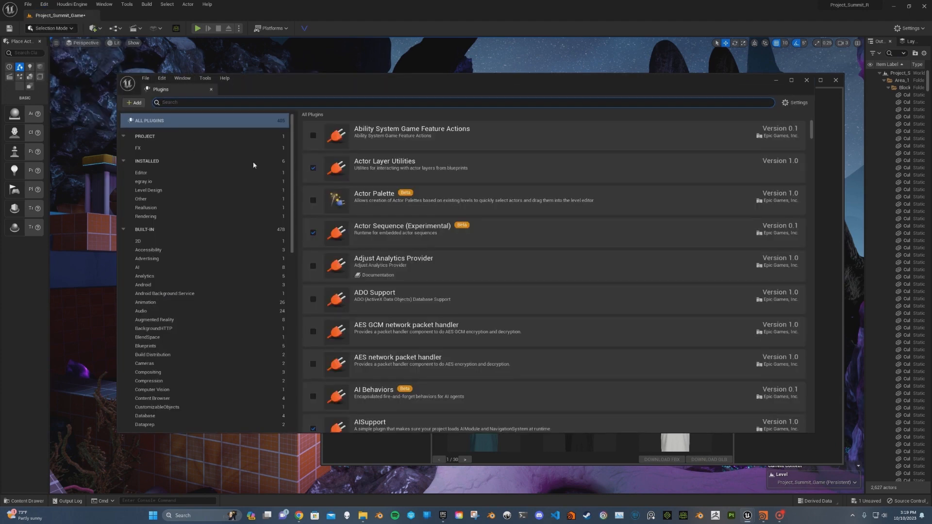
type("v")
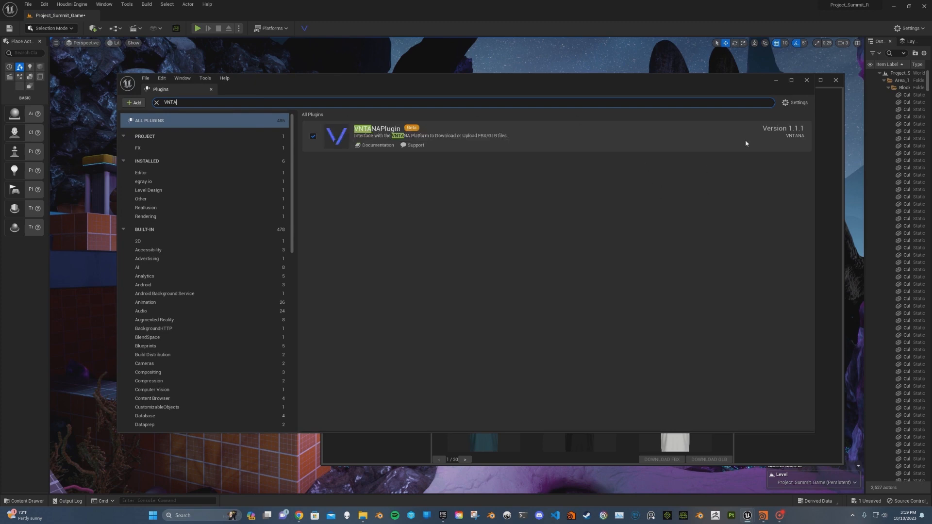
left_click(807, 80)
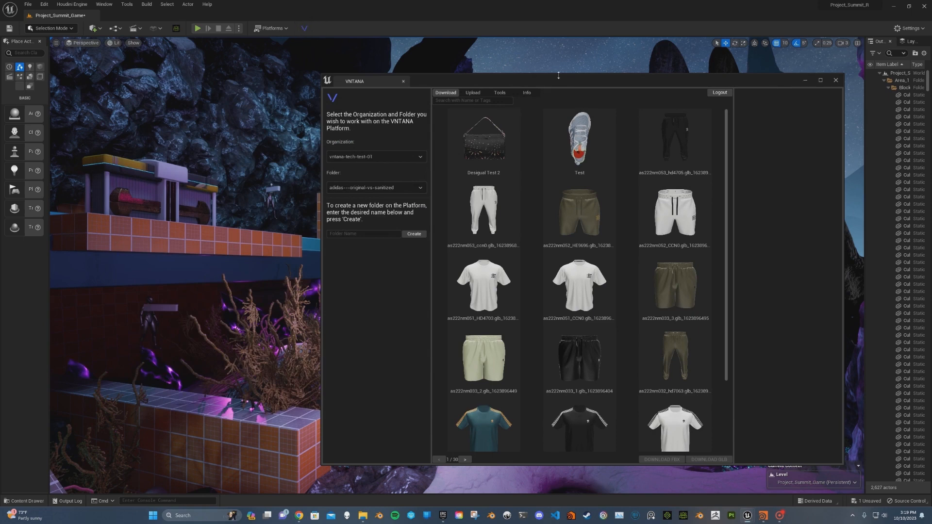
Step: Move the VNTANA plugin window back over the middle of the viewport and select the quantum-winter folder
left_click_drag(558, 76, 388, 68)
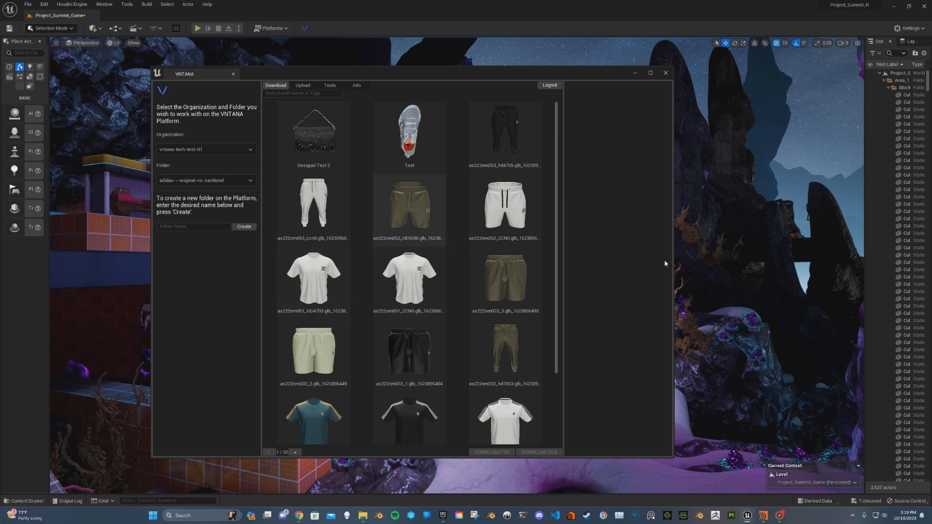
left_click(209, 182)
left_click_drag(265, 224, 268, 256)
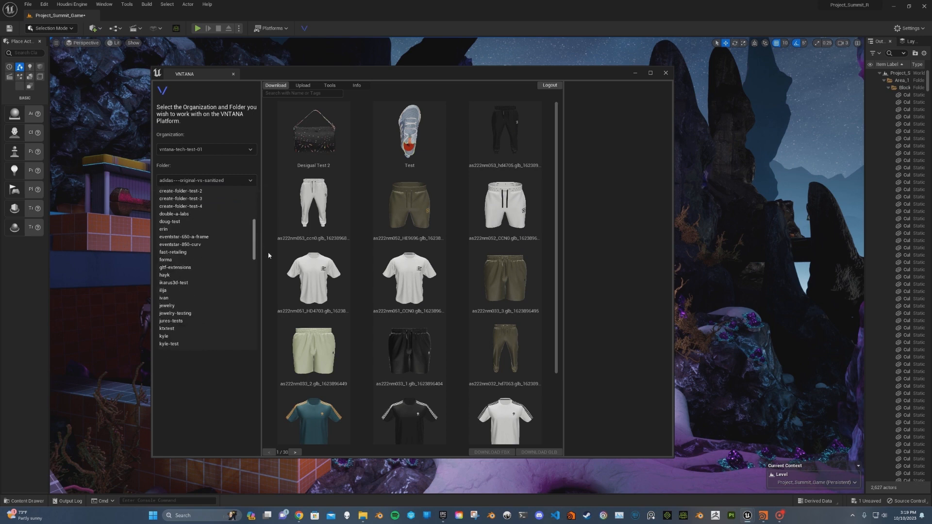
scroll(220, 271, "down", 10)
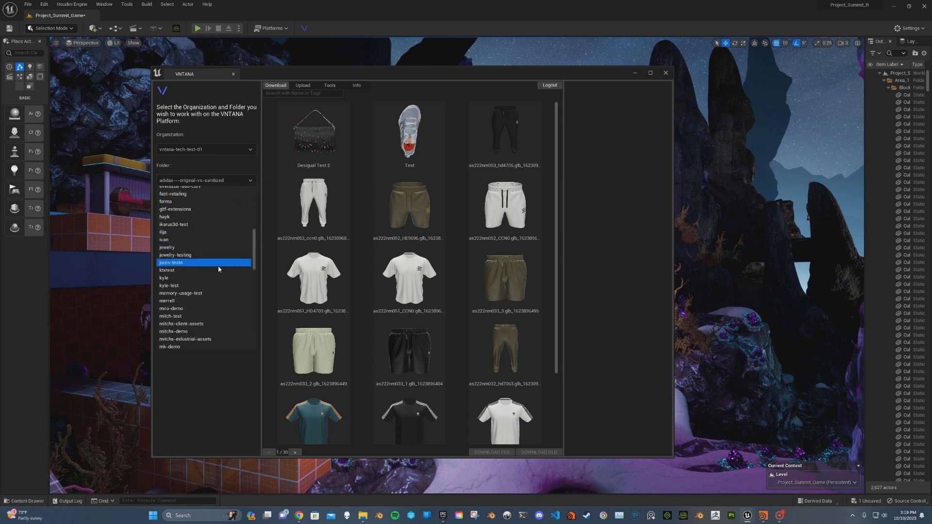
left_click(198, 295)
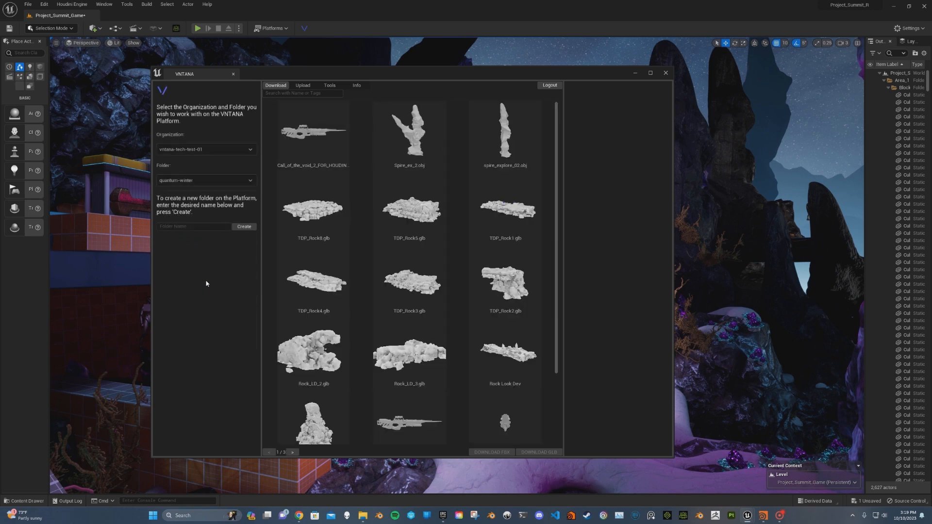
Step: Download Rock_DEMO_01.glb as a GLB and import it into the project with the default glTF import options
scroll(467, 222, "down", 3)
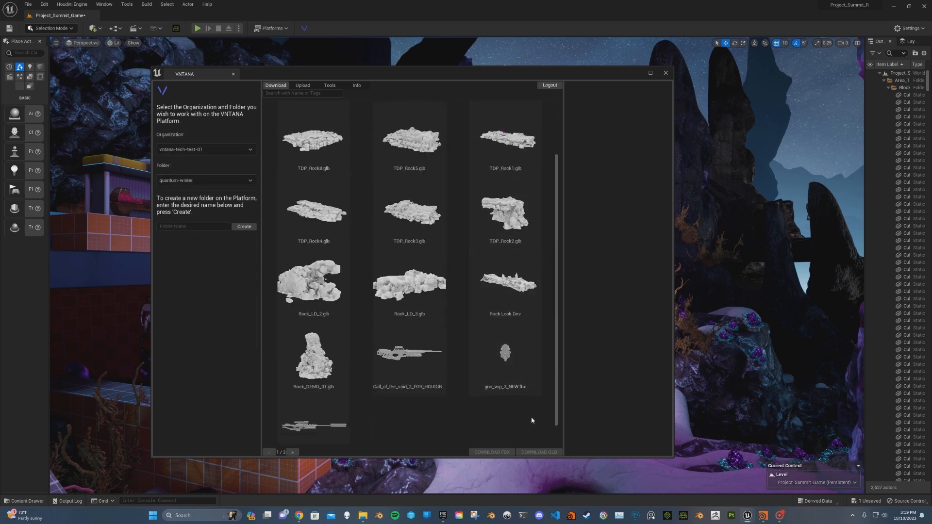
left_click(320, 340)
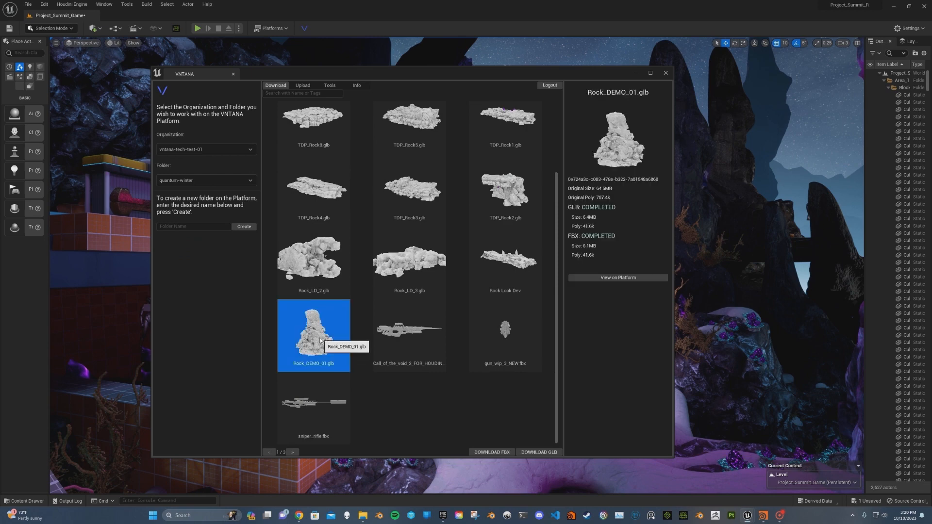
left_click(544, 453)
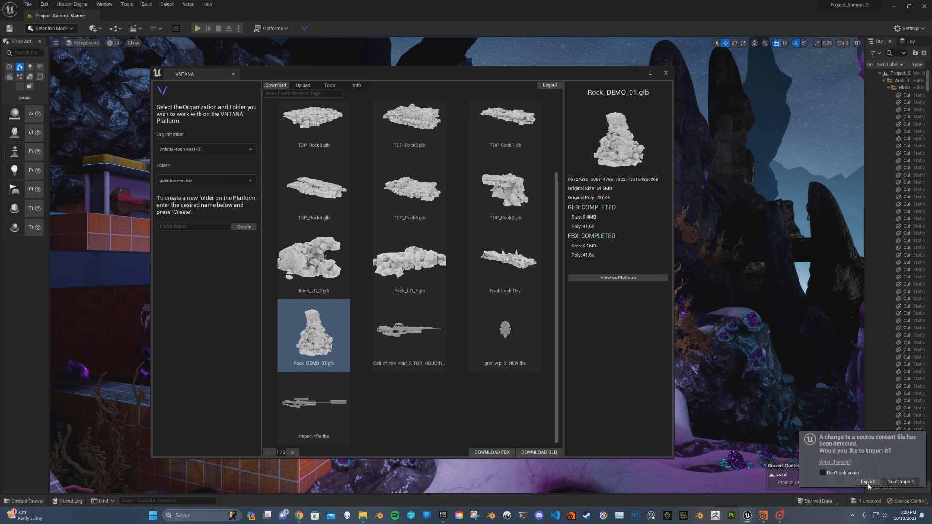
left_click(868, 482)
left_click_drag(476, 173, 392, 184)
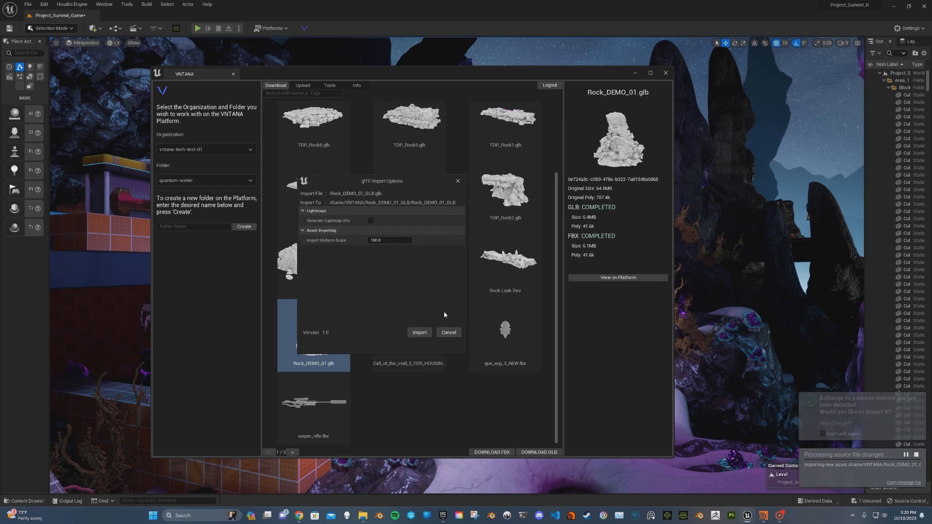
left_click(419, 333)
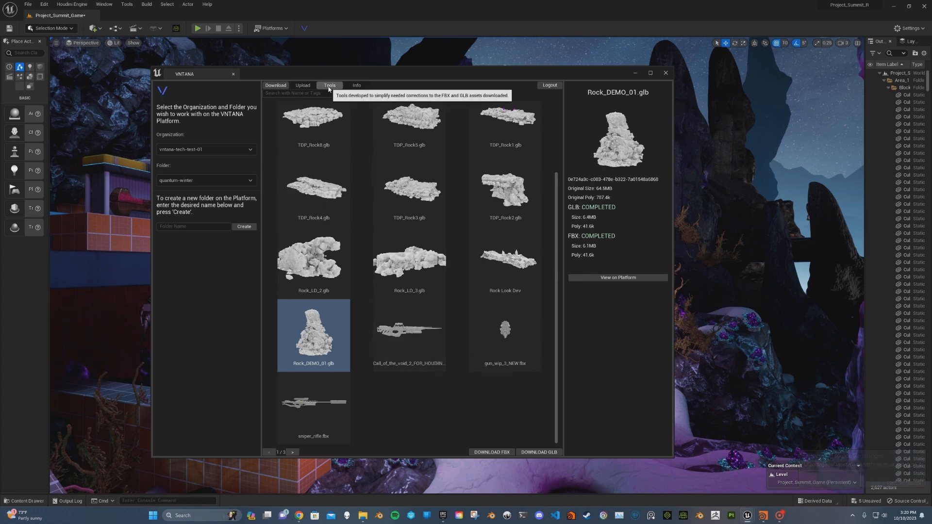
Step: Save the level and open the VNTANA plugin's GLB normal map correction tool
key("ctrl+s")
left_click(329, 87)
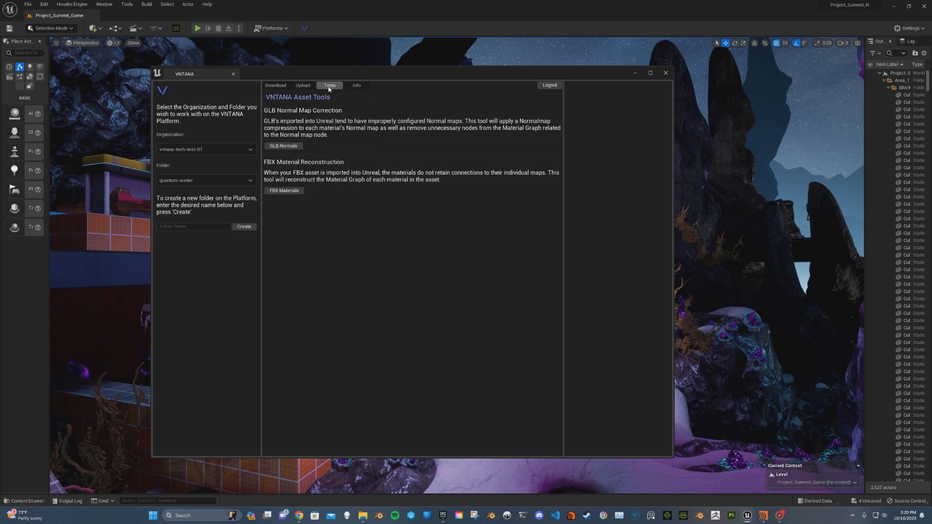
left_click(295, 147)
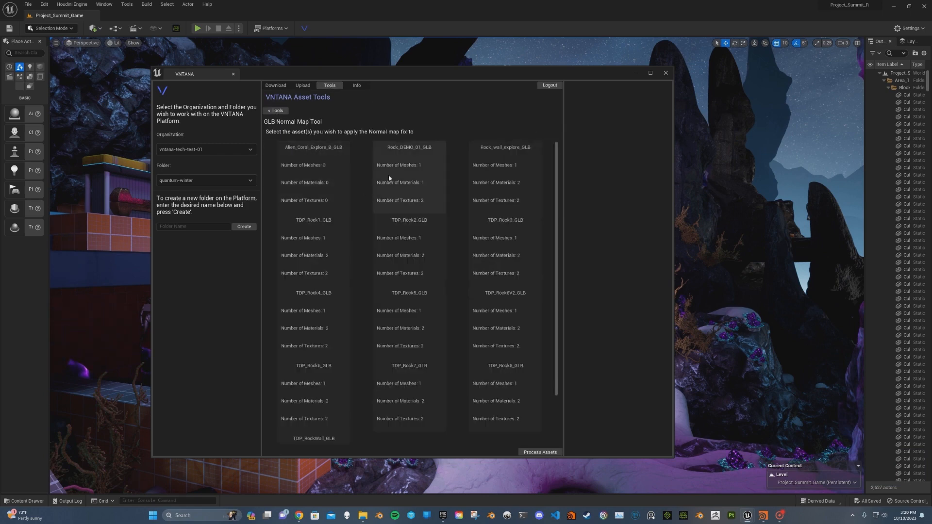
Step: Apply the normal map fix to the Rock_DEMO_01_GLB asset and close the VNTANA plugin window
scroll(484, 177, "down", 2)
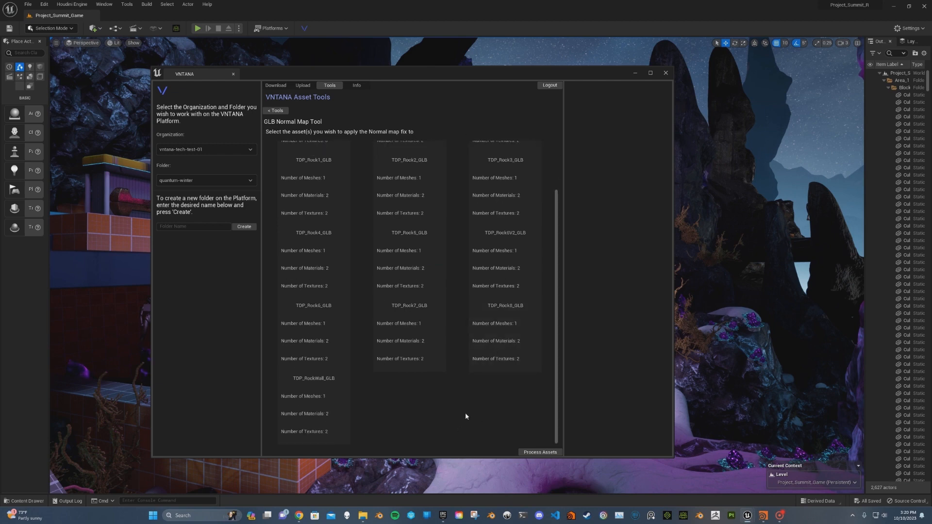
scroll(459, 418, "up", 1)
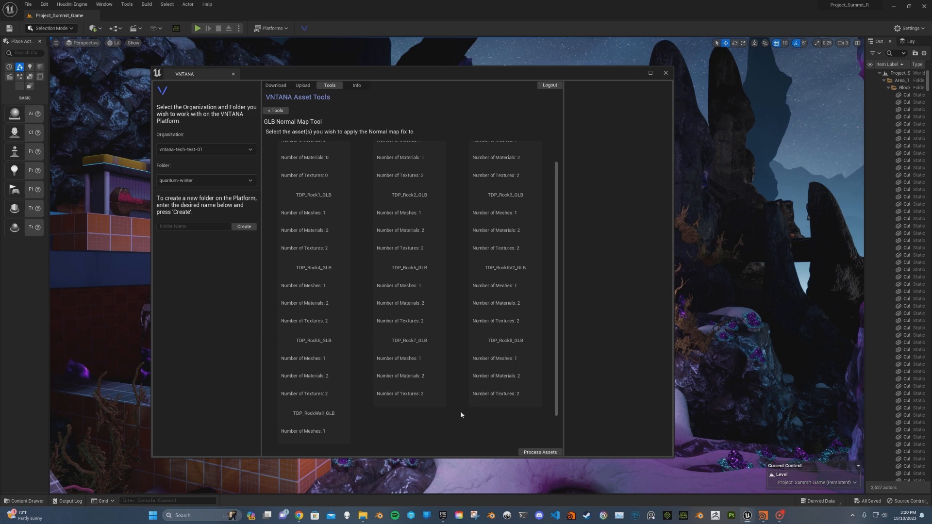
scroll(460, 410, "up", 1)
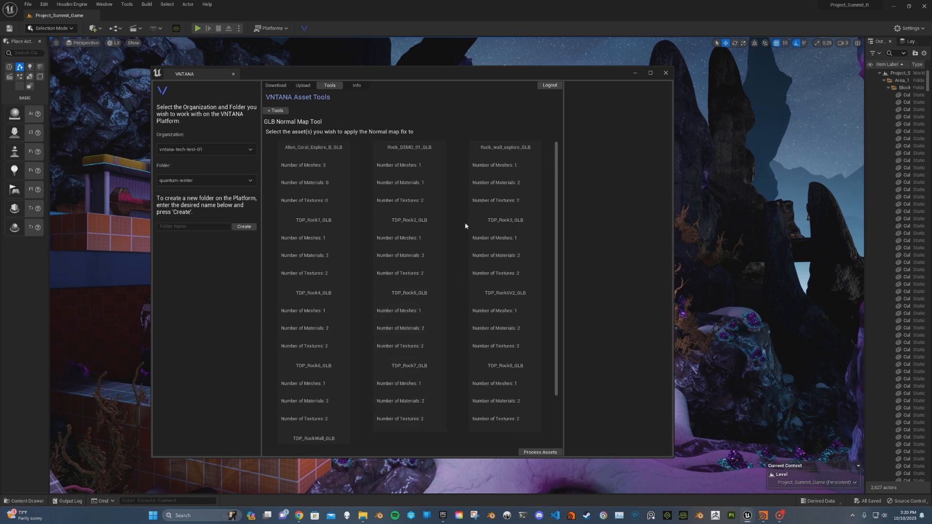
left_click(392, 171)
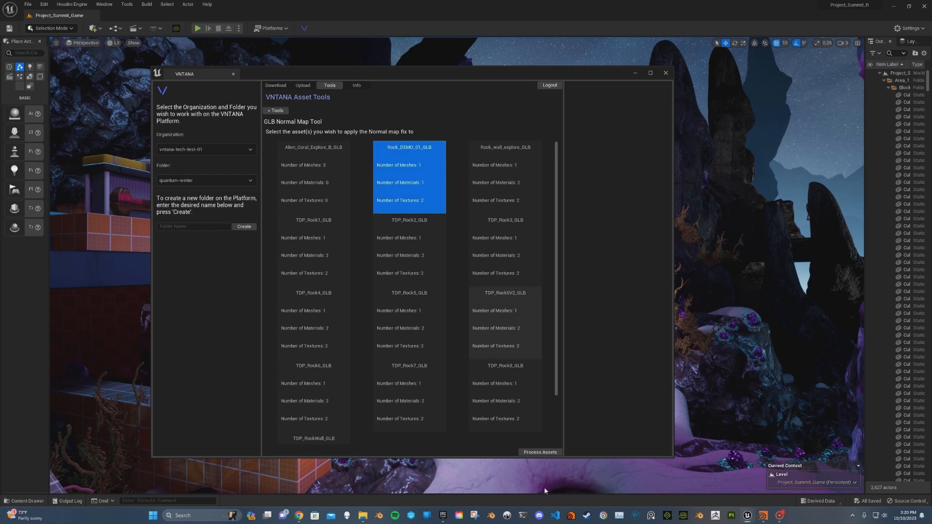
left_click(539, 453)
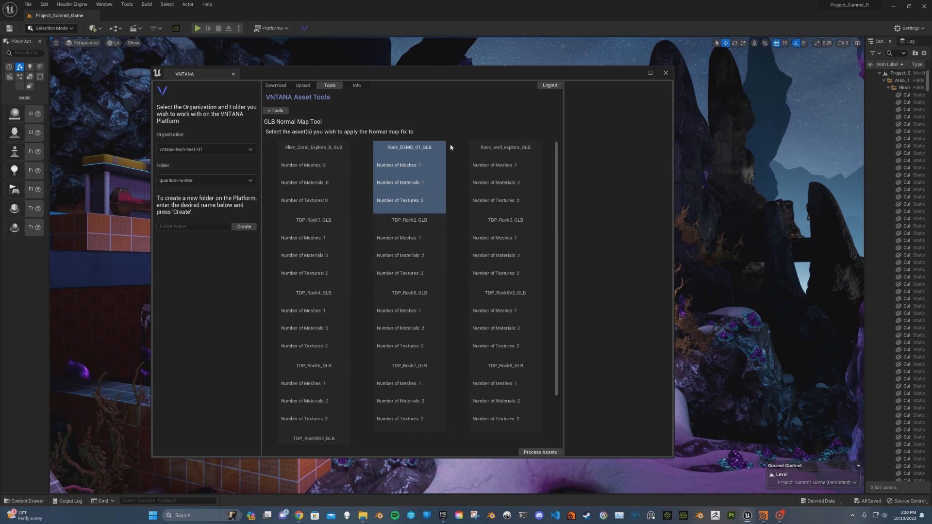
left_click(666, 73)
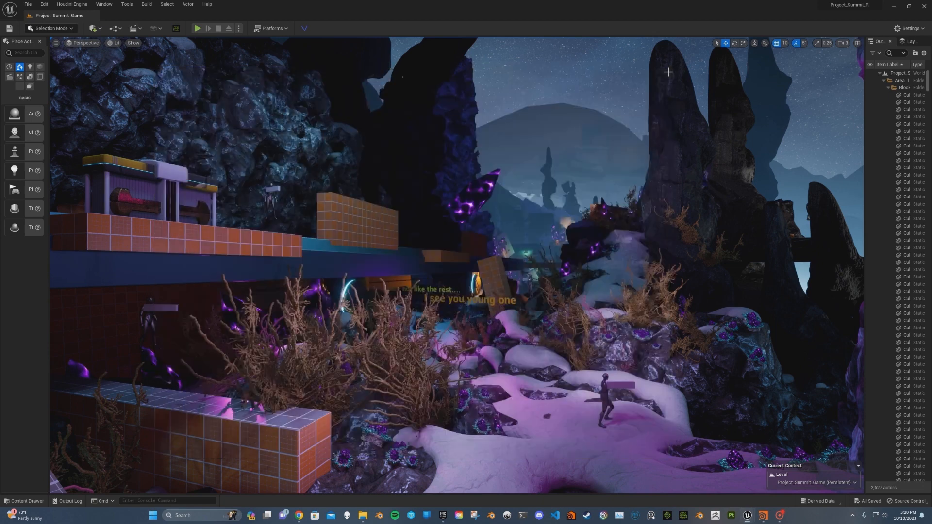
Step: Open Content Browser 1 and open the output0 mesh inside the nested Rock_DEMO_01_GLB folder
left_click(111, 5)
mouse_move(141, 33)
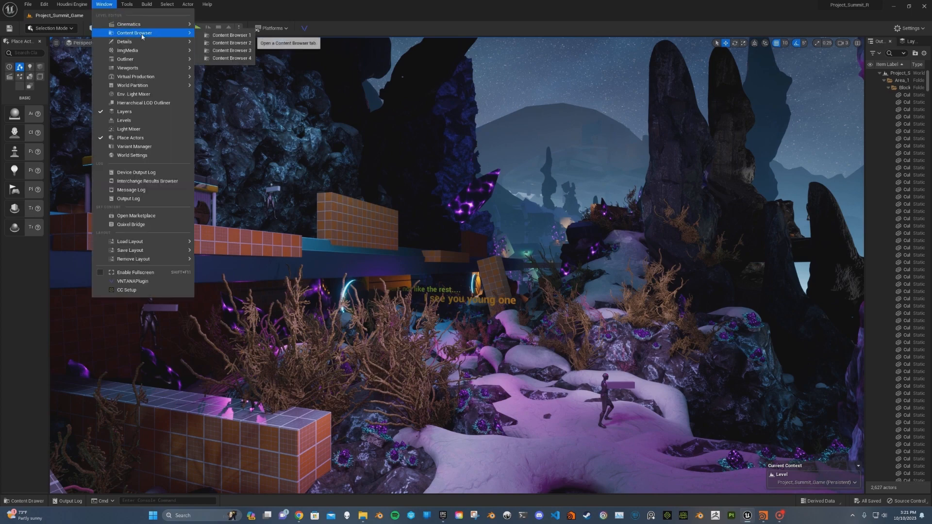
left_click(210, 37)
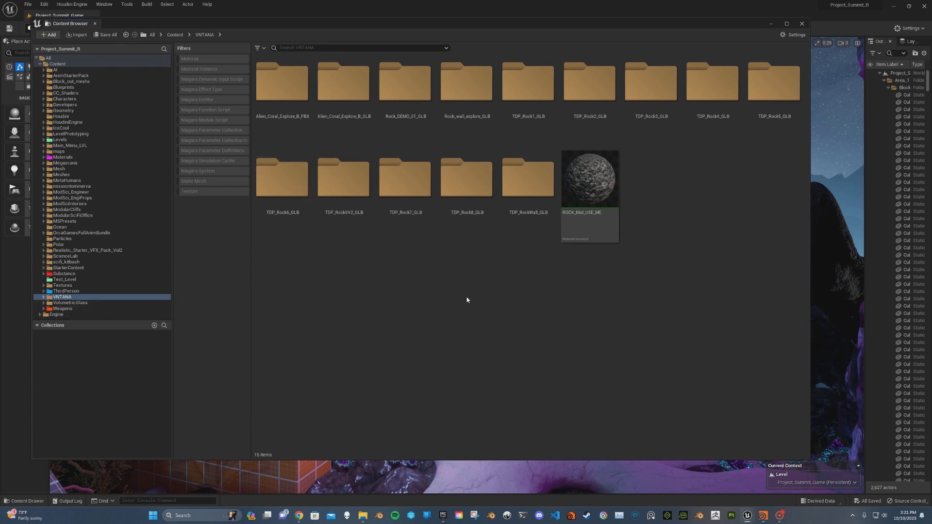
double_click(414, 103)
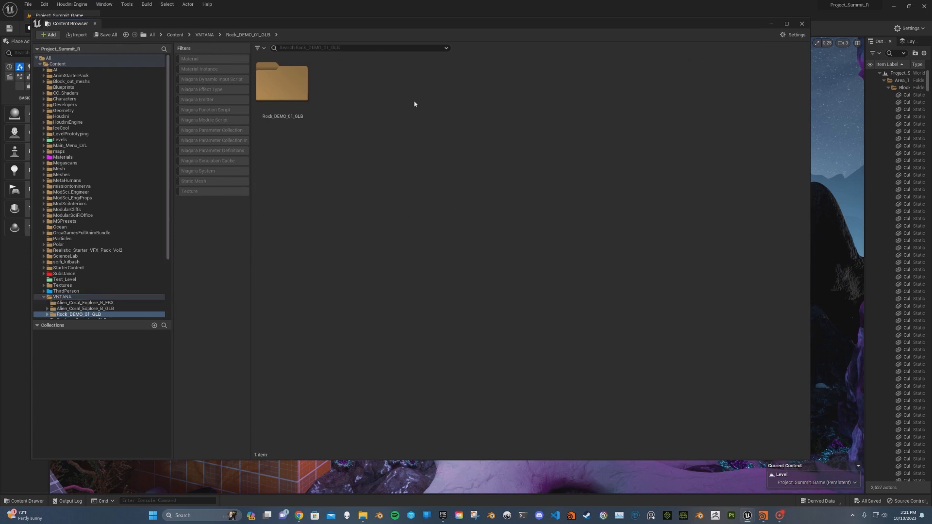
double_click(274, 96)
left_click(402, 113)
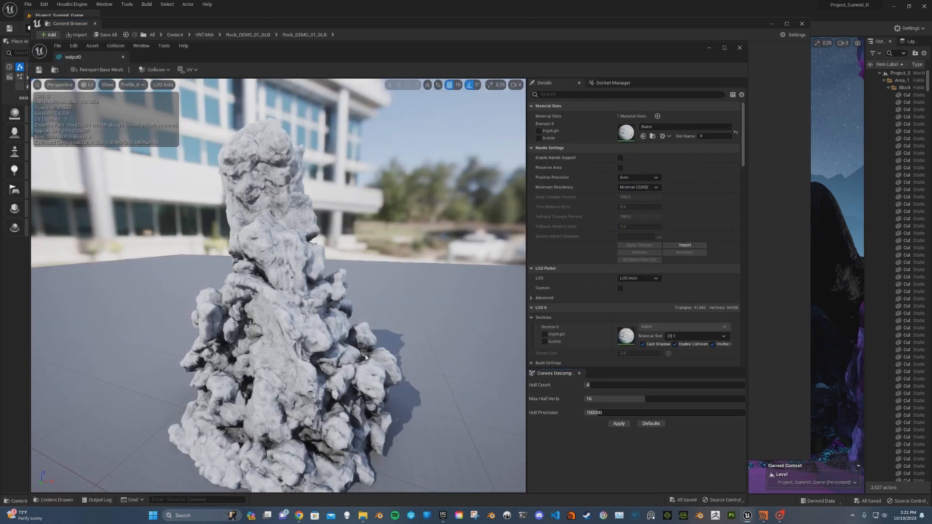
Step: Inspect the output0 rock mesh from several sides, close its editor and check the imported maps in the Textures folder
right_click_drag(366, 358, 127, 362)
key("d")
key("s")
key("w")
key("s")
key("w")
key("s")
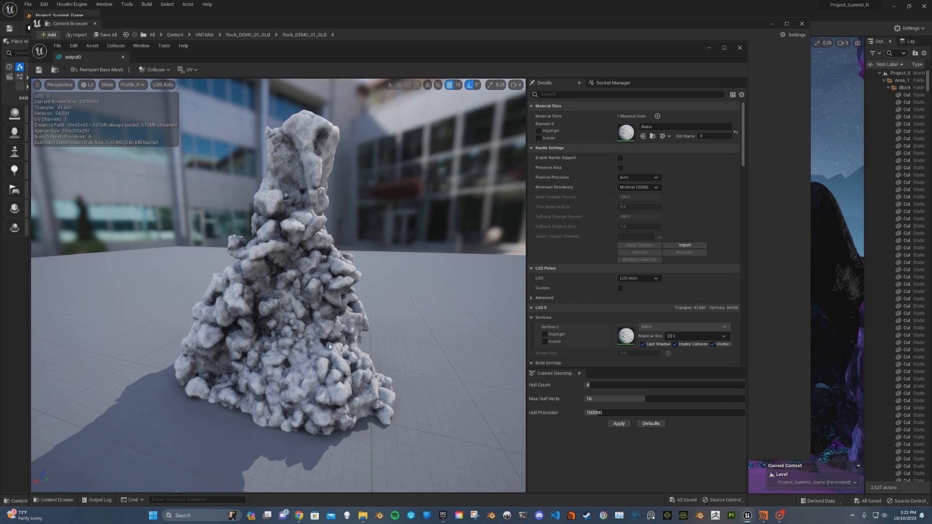
left_click(739, 49)
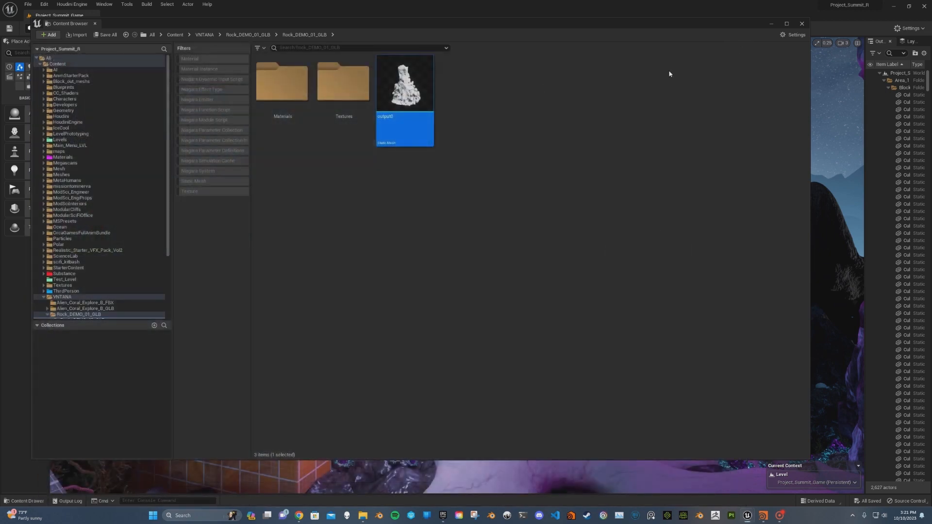
double_click(340, 82)
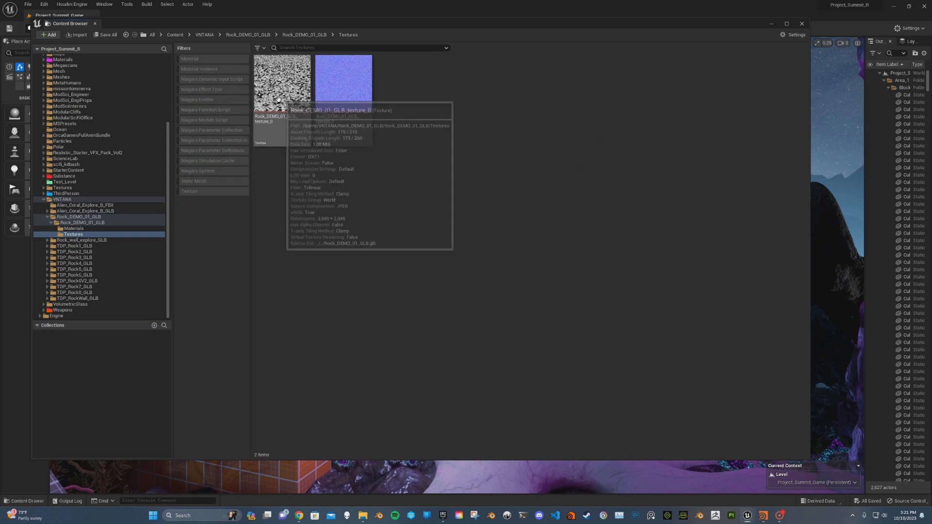
left_click(359, 97)
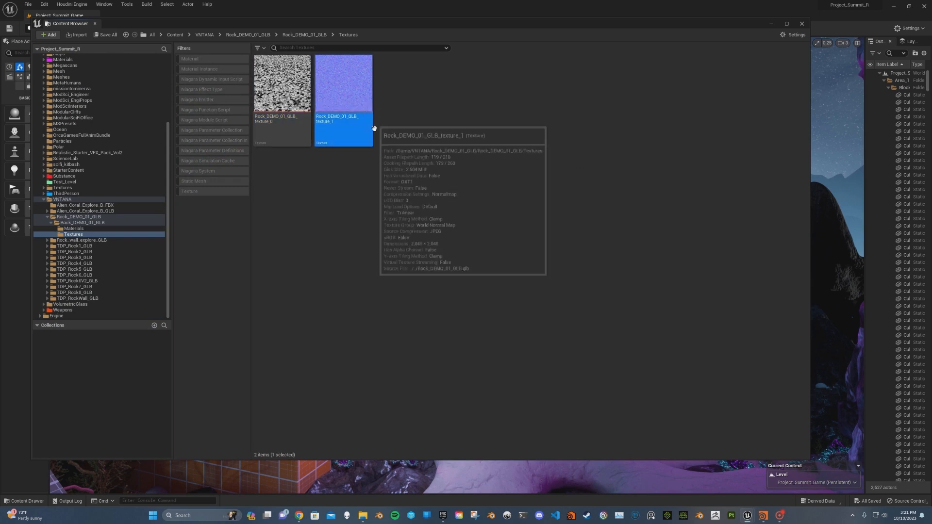
Step: Copy the ROCK_Mat_USE_ME material instance from the VNTANA folder into the Textures folder of Rock_DEMO_01_GLB
left_click(67, 200)
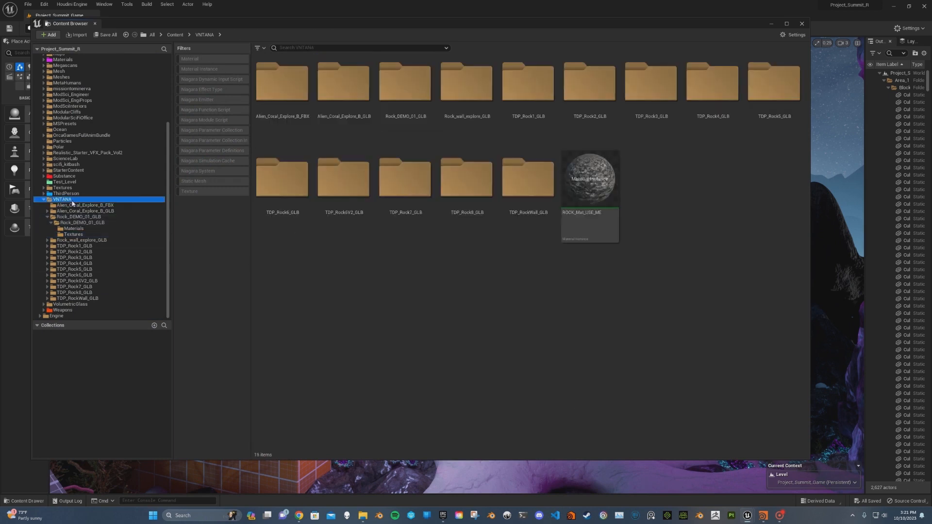
left_click(592, 199)
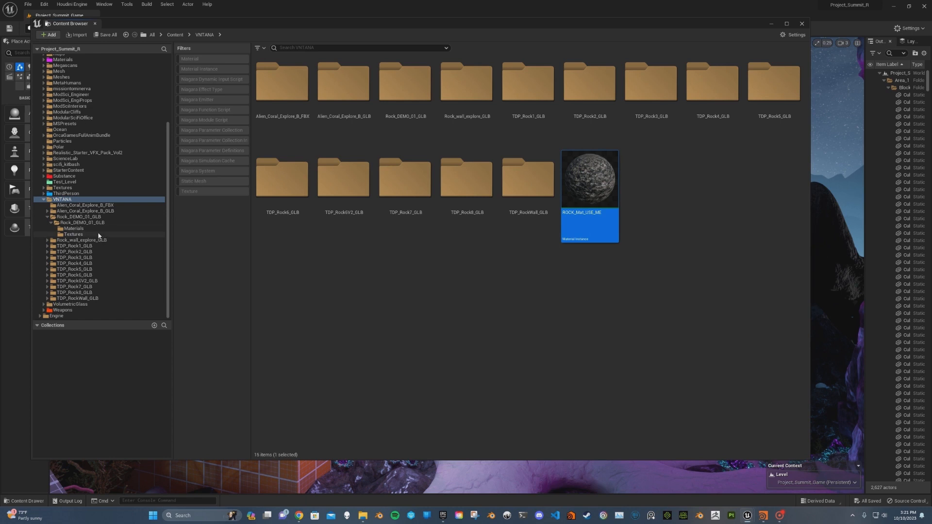
left_click(73, 234)
left_click(506, 144)
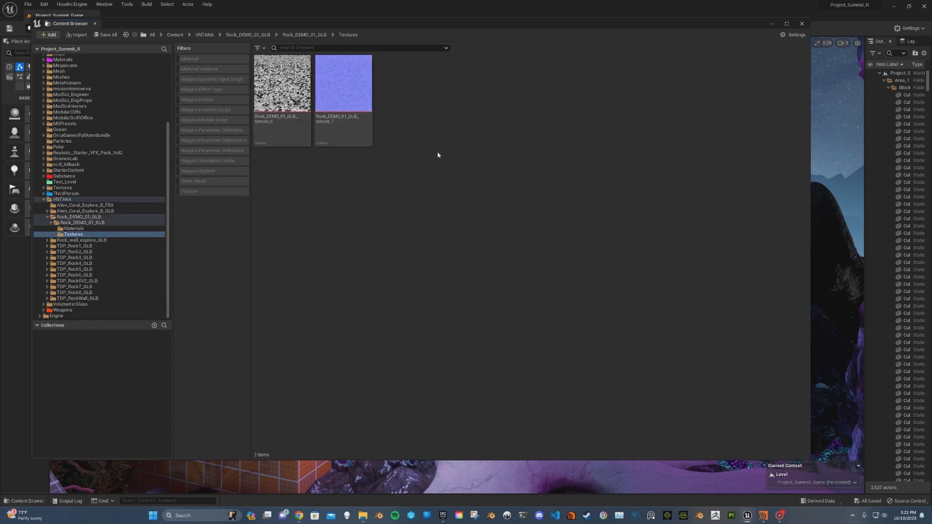
key("ctrl+v")
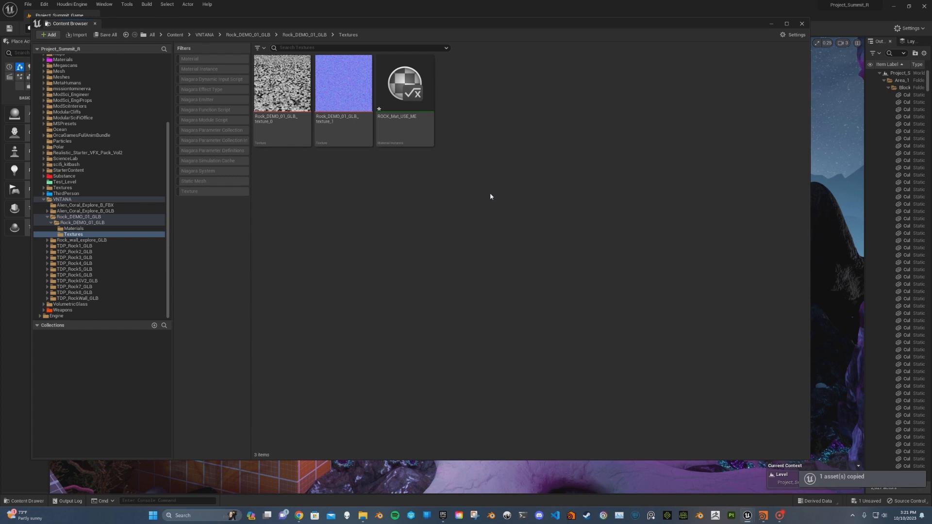
Step: Rename the copied material instance as ROCK_Mat_DEMO and save it
left_click(410, 118)
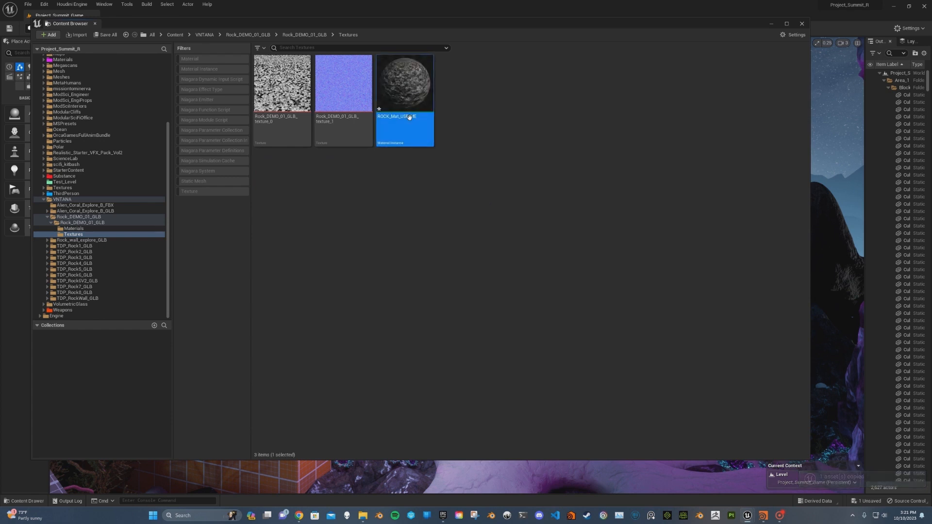
left_click(412, 119)
left_click(411, 119)
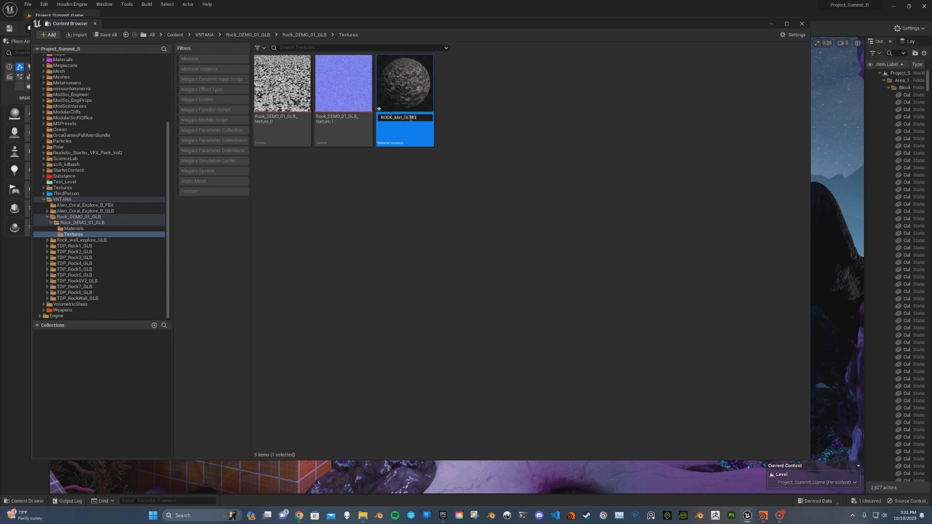
key("Return")
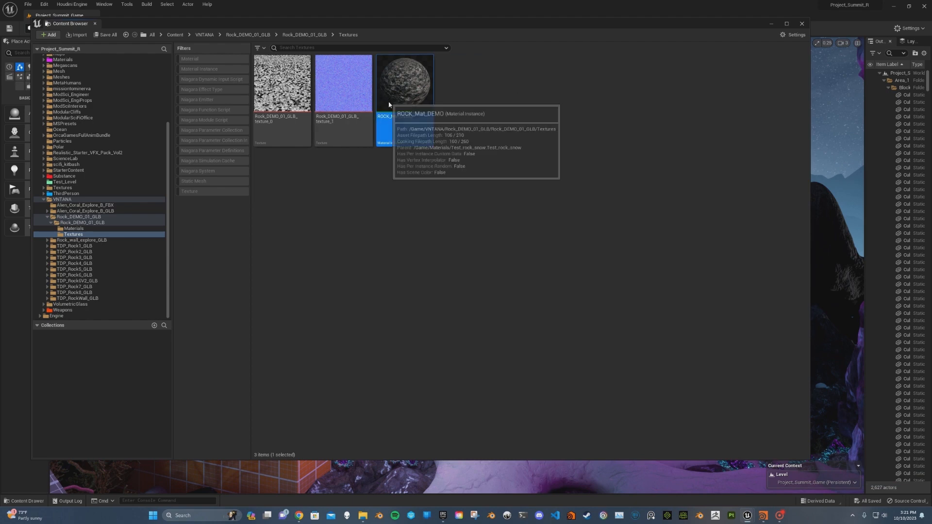
Step: Open ROCK_Mat_DEMO for editing and place its window beside the texture assets so both are visible
double_click(389, 104)
left_click_drag(354, 60, 553, 66)
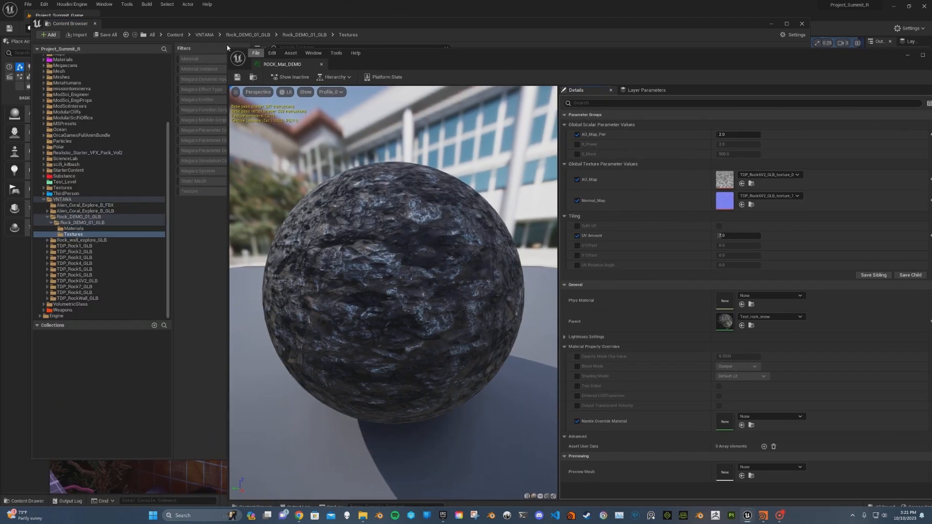
left_click_drag(226, 48, 498, 129)
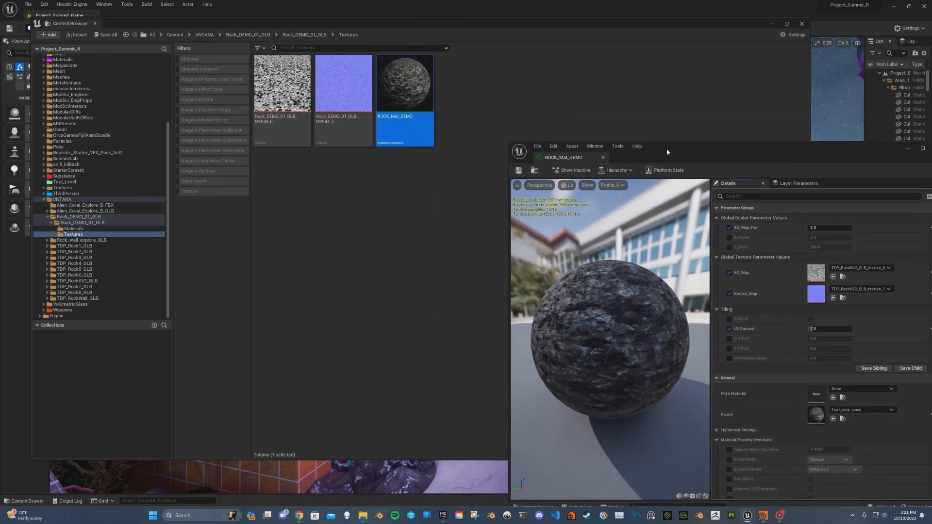
left_click_drag(722, 142, 688, 74)
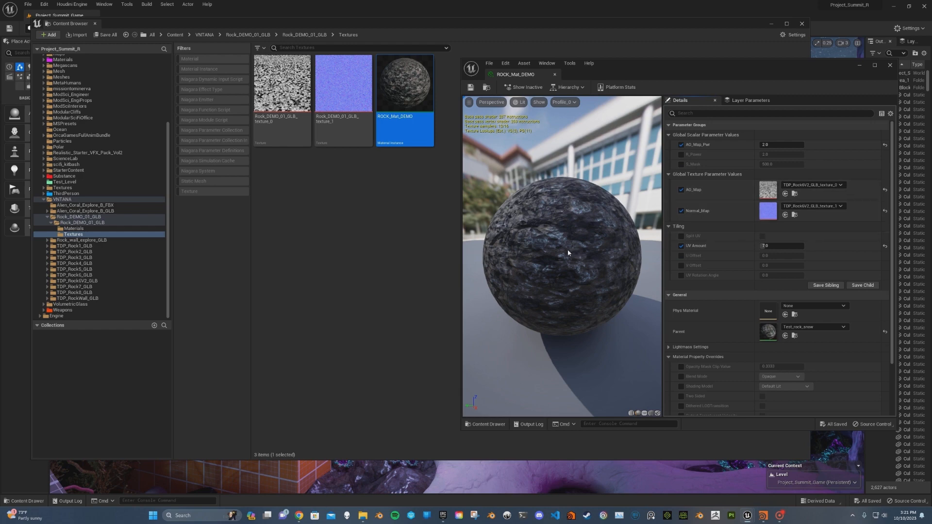
left_click_drag(612, 219, 593, 215)
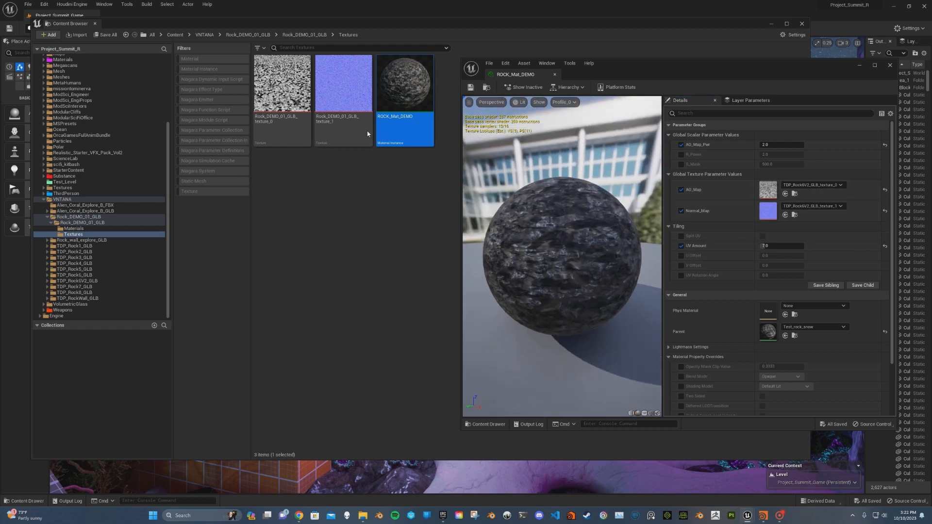
Step: Assign Rock_DEMO_01_GLB_texture_0 as the AO_Map and Rock_DEMO_01_GLB_texture_1 as the Normal_Map of ROCK_Mat_DEMO
left_click(282, 97)
left_click(826, 70)
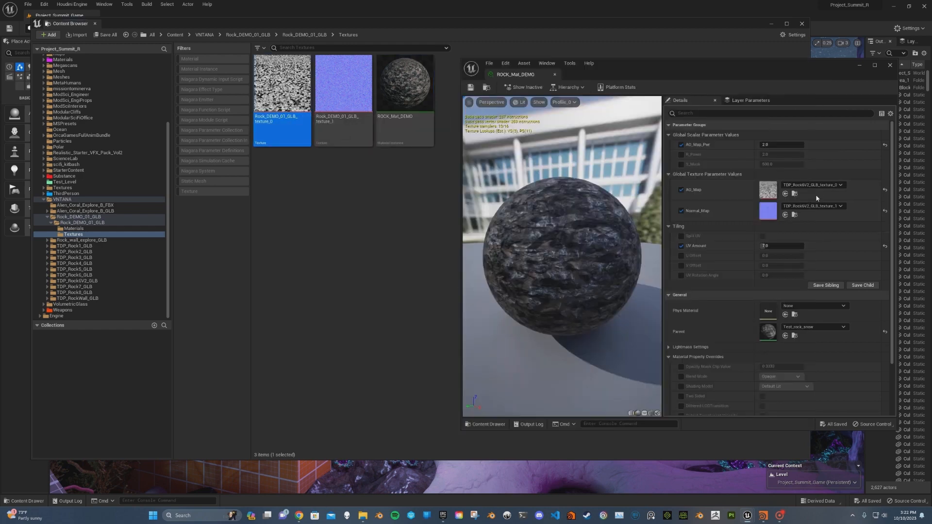
left_click(785, 194)
left_click(350, 102)
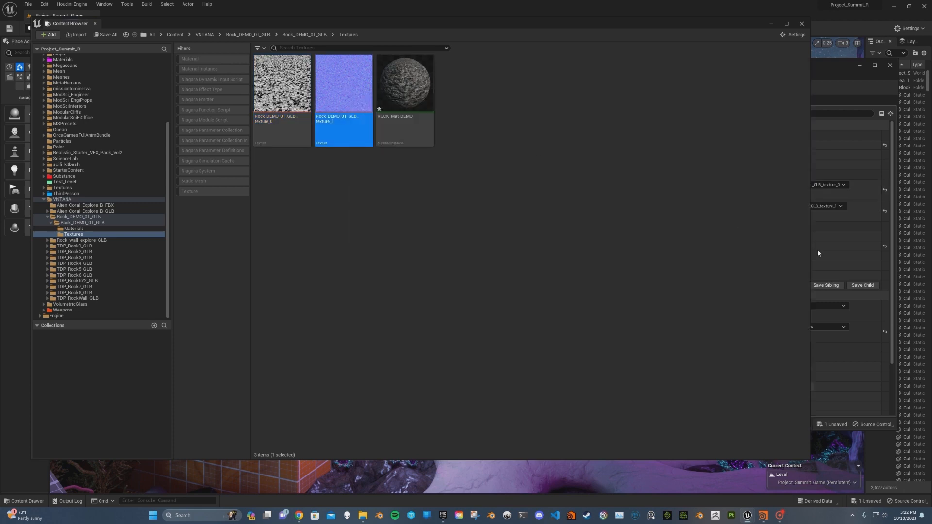
left_click(831, 83)
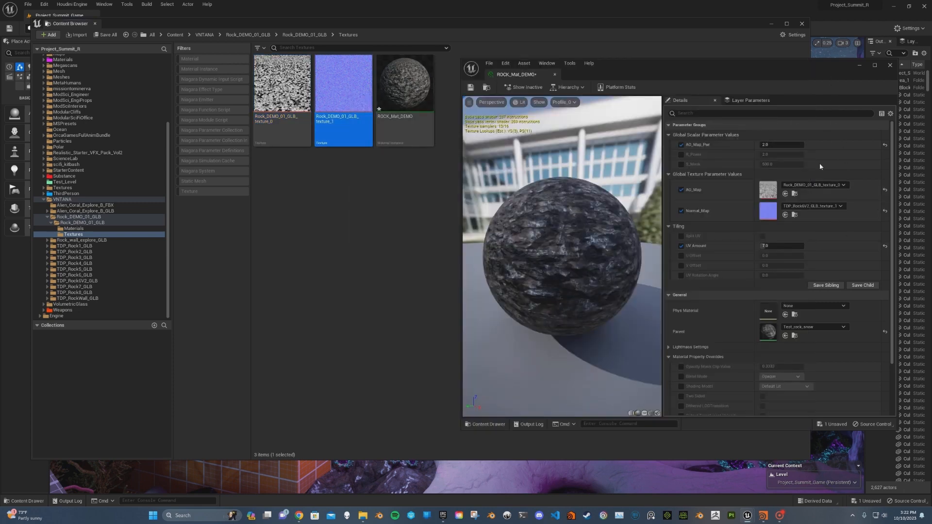
left_click(785, 215)
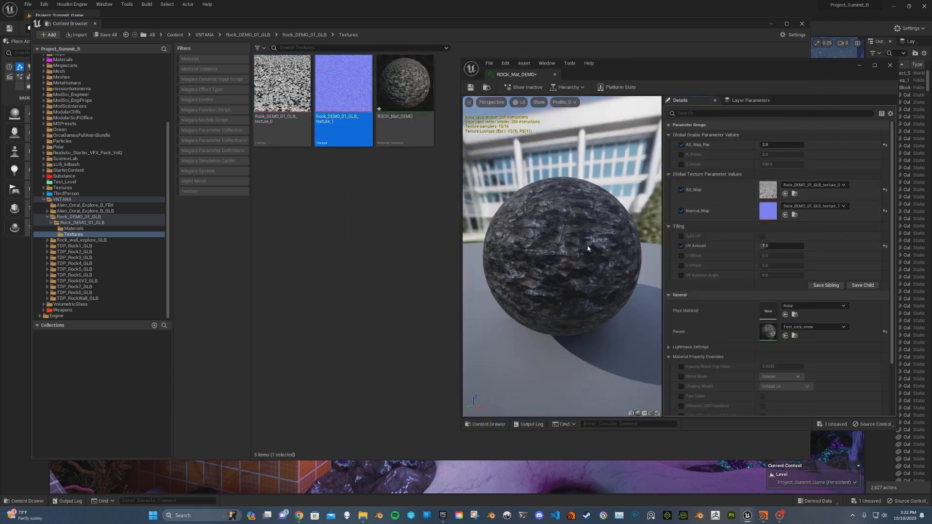
Step: Open the output0 static mesh from the inner Rock_DEMO_01_GLB folder for editing
left_click(358, 245)
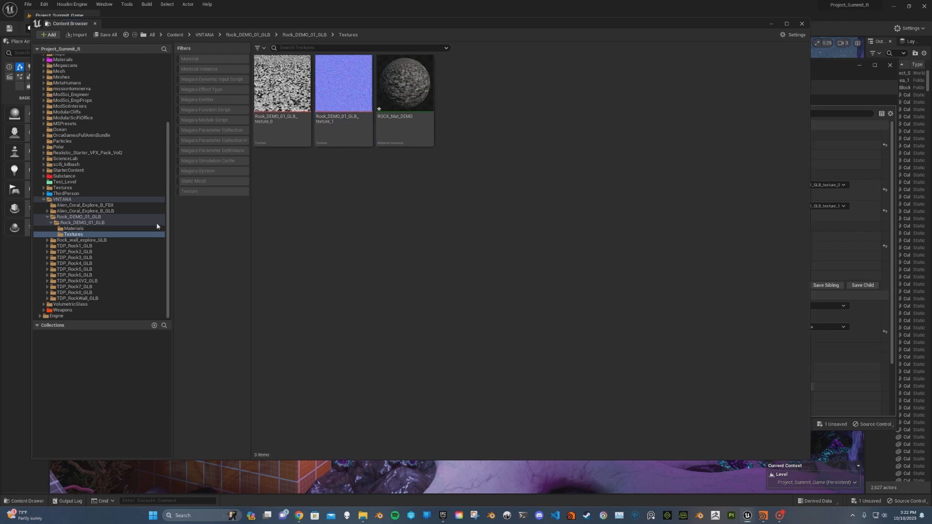
left_click(82, 222)
left_click(413, 102)
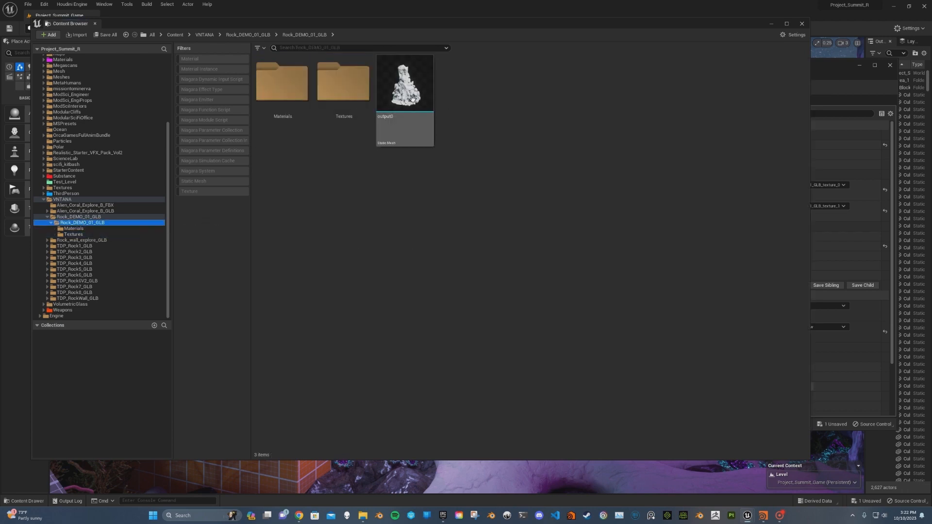
double_click(413, 103)
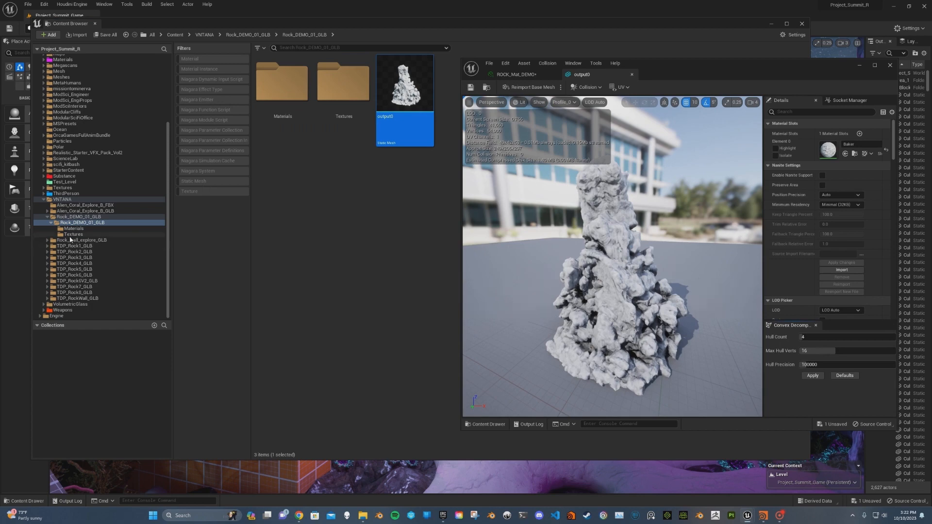
Step: Assign ROCK_Mat_DEMO to the Element 0 material slot of output0, inspect the textured rock, and close the mesh editor
left_click(73, 234)
left_click(384, 97)
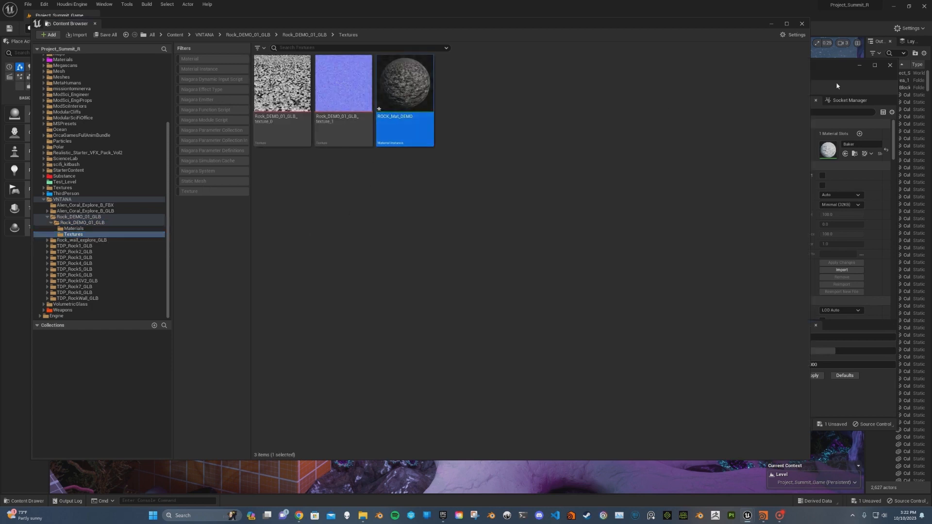
left_click(837, 85)
left_click(845, 153)
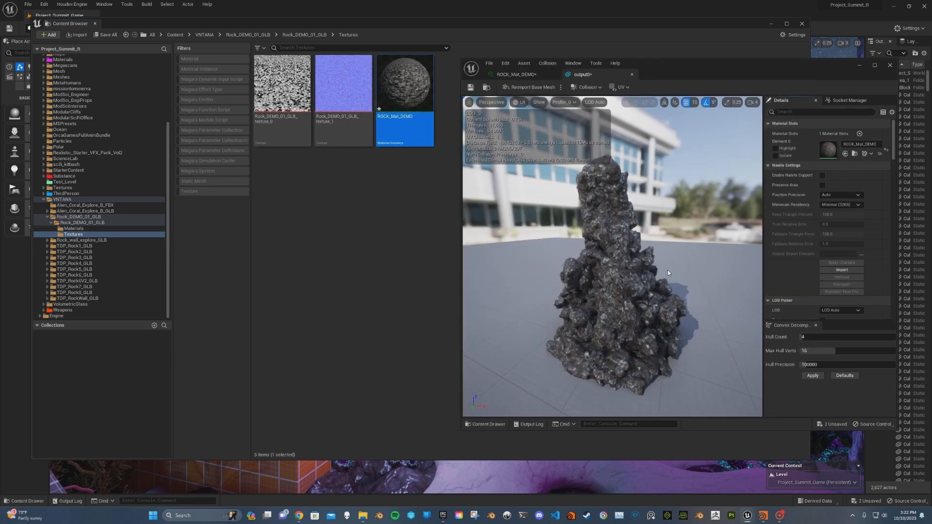
left_click_drag(667, 270, 573, 275)
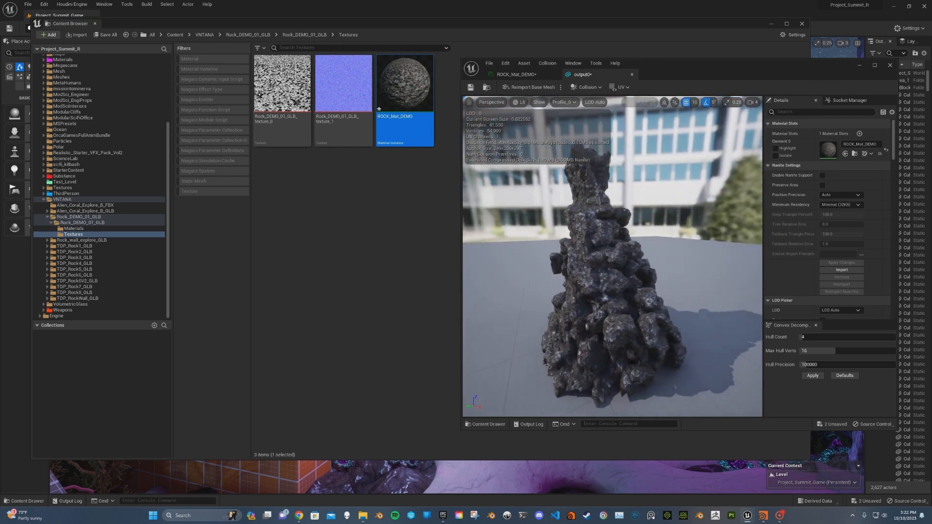
right_click_drag(572, 275, 614, 254)
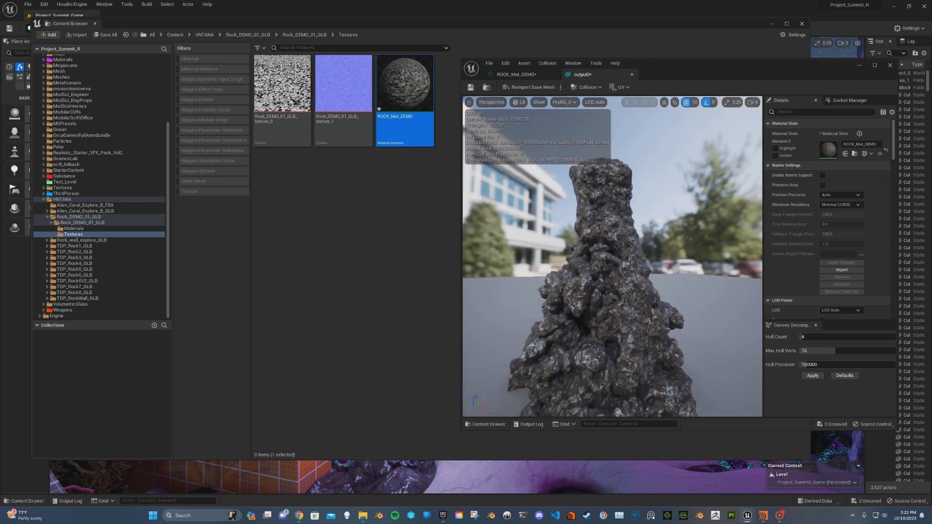
left_click(890, 65)
Step: Place the output0 rock mesh in the level on the blue ledge beside the bench and close the content browser
left_click_drag(394, 23, 678, 222)
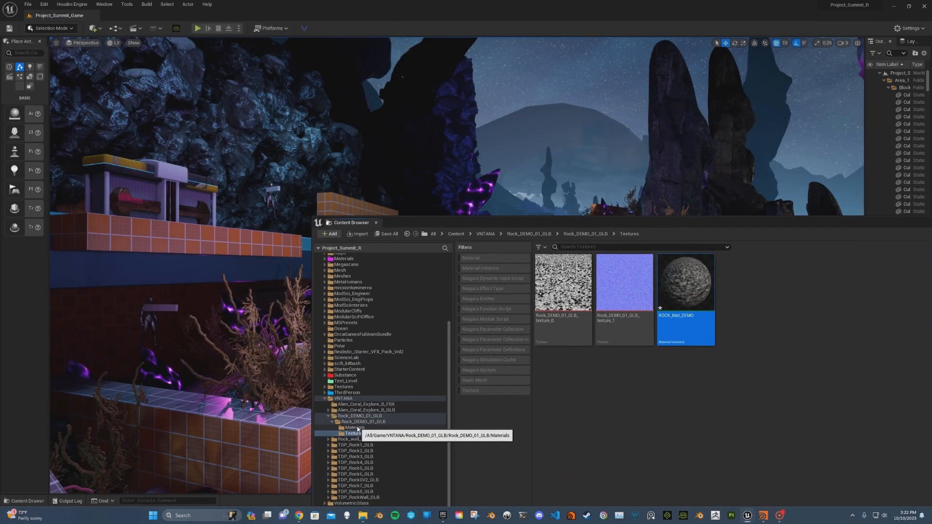
left_click(359, 421)
right_click_drag(507, 160, 481, 167)
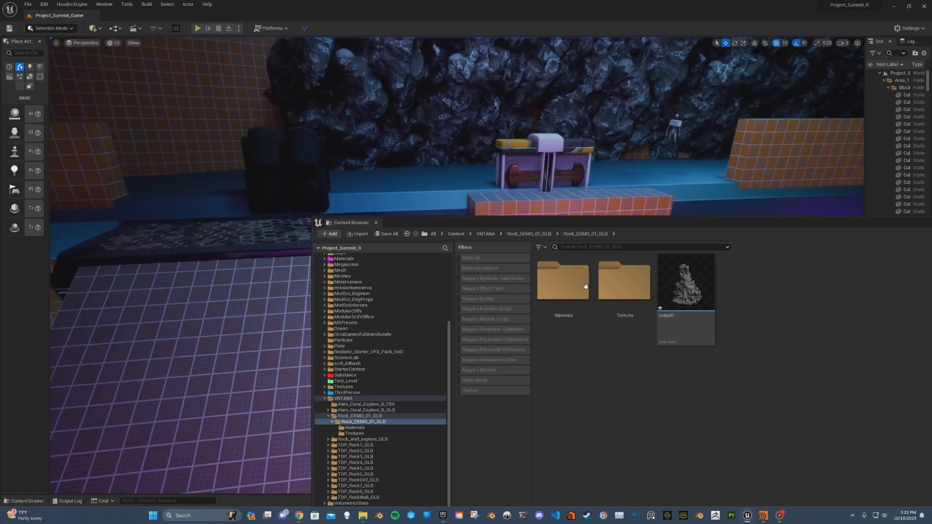
left_click_drag(683, 288, 381, 187)
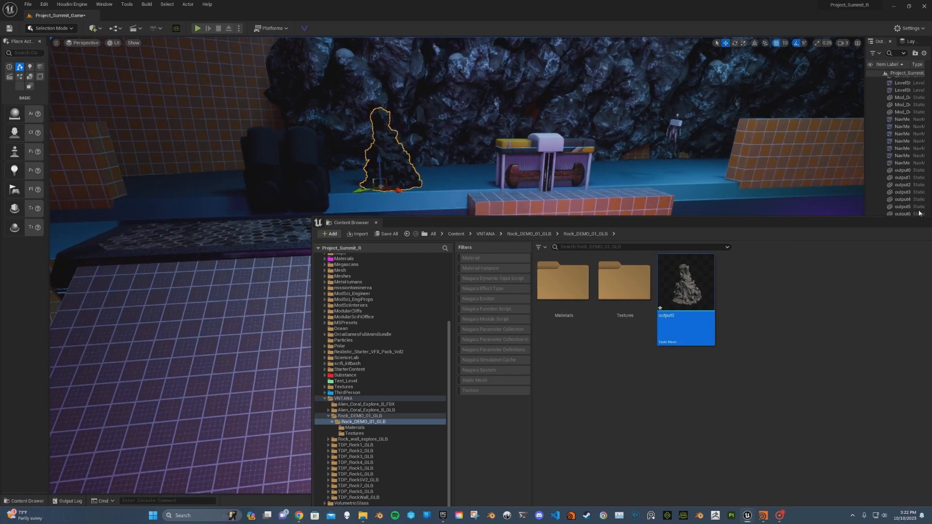
left_click_drag(838, 232, 766, 284)
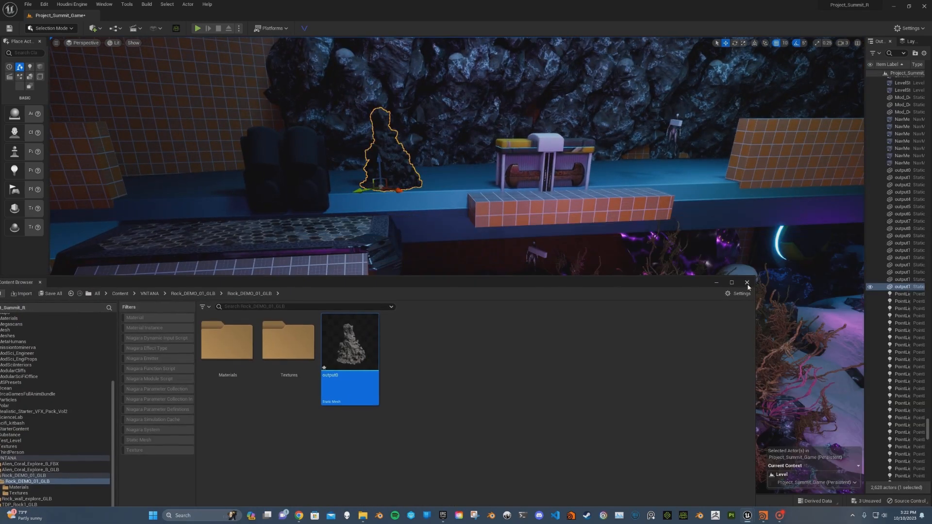
left_click(747, 283)
Step: Show the placed rock's Details in a floating window and position it clear of the rock
mouse_move(441, 179)
right_mouse_down()
mouse_move(444, 228)
mouse_move(437, 199)
mouse_move(412, 177)
mouse_move(441, 179)
right_mouse_up()
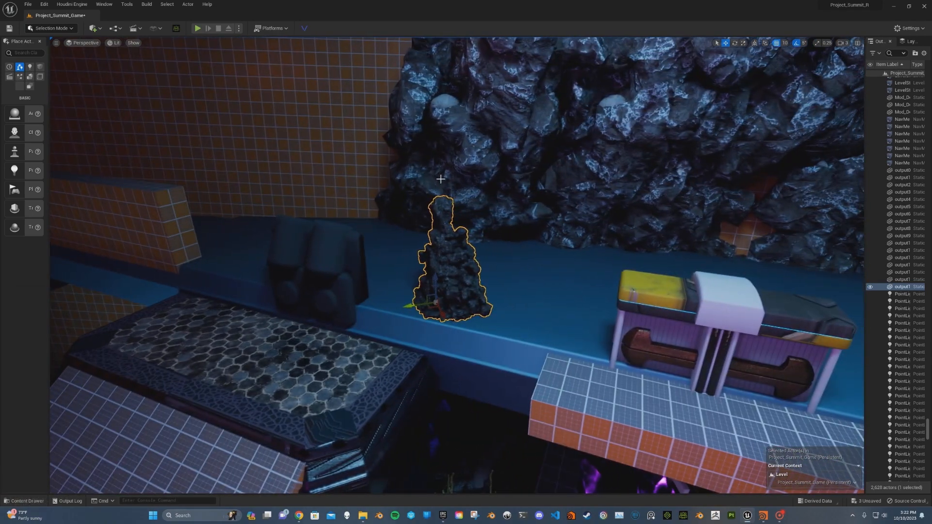
left_click(107, 6)
mouse_move(136, 47)
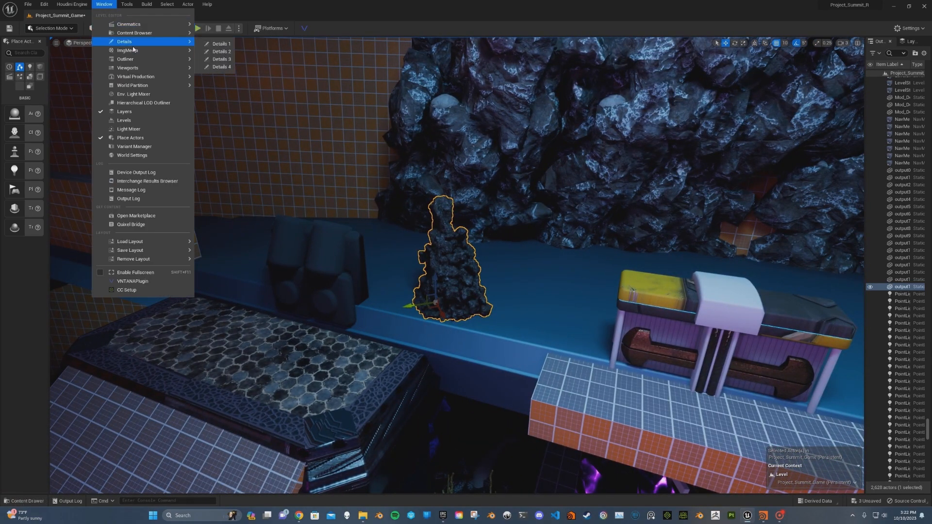
left_click(214, 40)
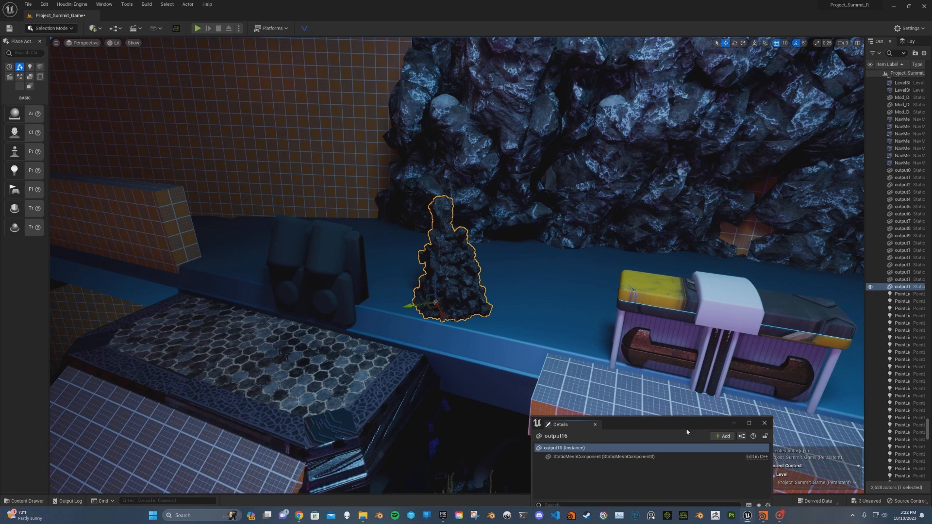
left_click_drag(686, 431, 776, 115)
Step: Try a uniform scale of 14 on the placed rock and check its size in the level
left_click(762, 251)
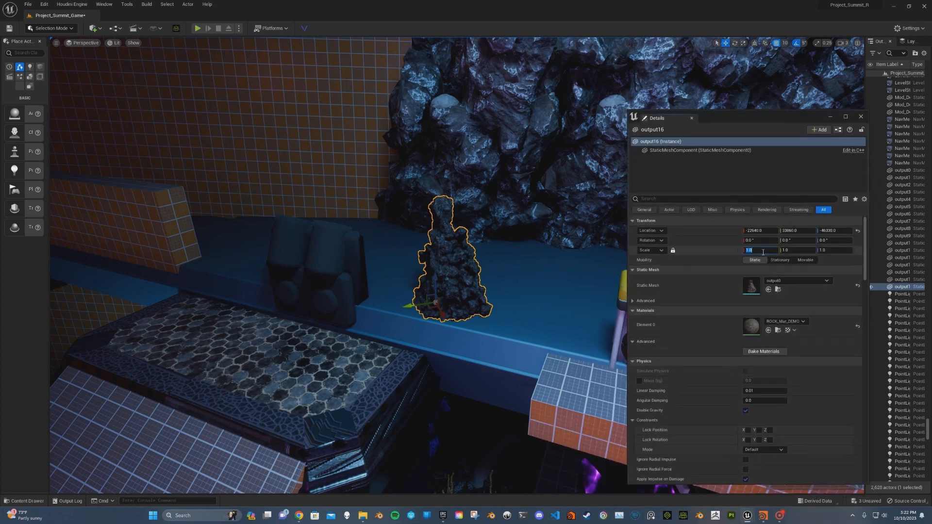
type("14")
key("Return")
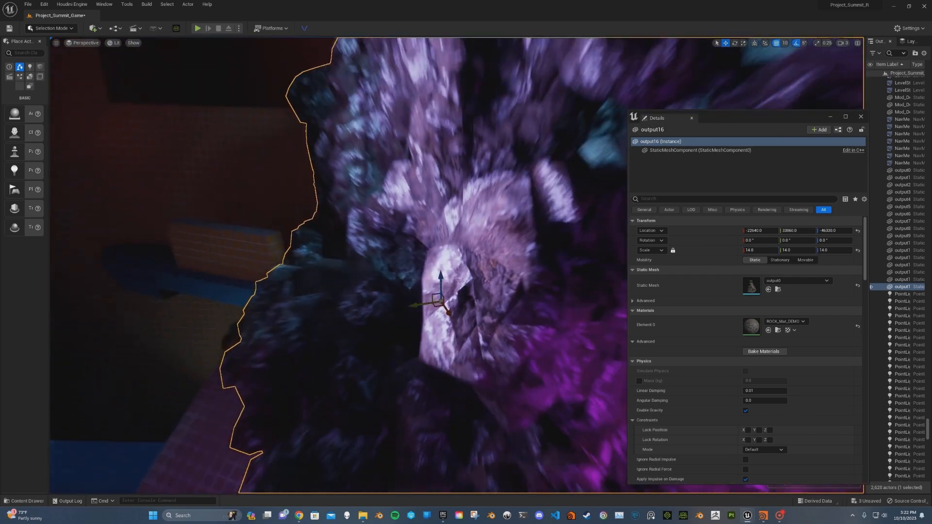
mouse_move(437, 262)
right_mouse_down()
mouse_move(398, 264)
mouse_move(466, 271)
mouse_move(451, 272)
right_mouse_up()
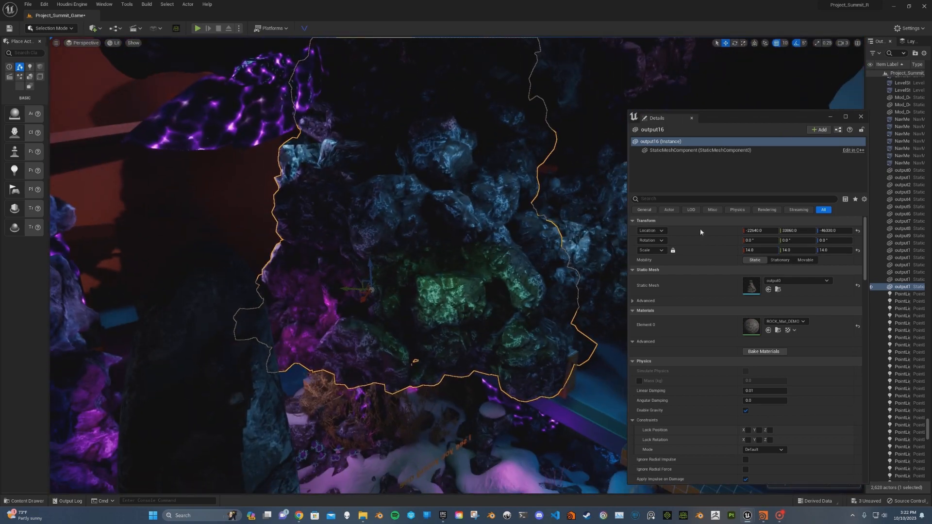
Step: Set the placed rock's uniform scale to 7
left_click(762, 251)
type("7")
key("Return")
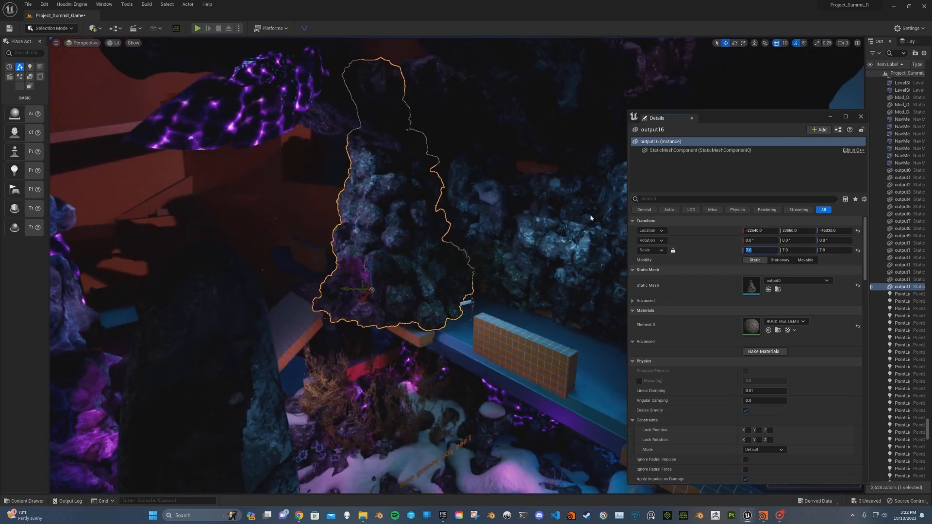
Step: Move the rock back beside the existing rock wall behind the ledge, at about Y 34370 and Z -46470
right_click_drag(346, 302, 359, 288)
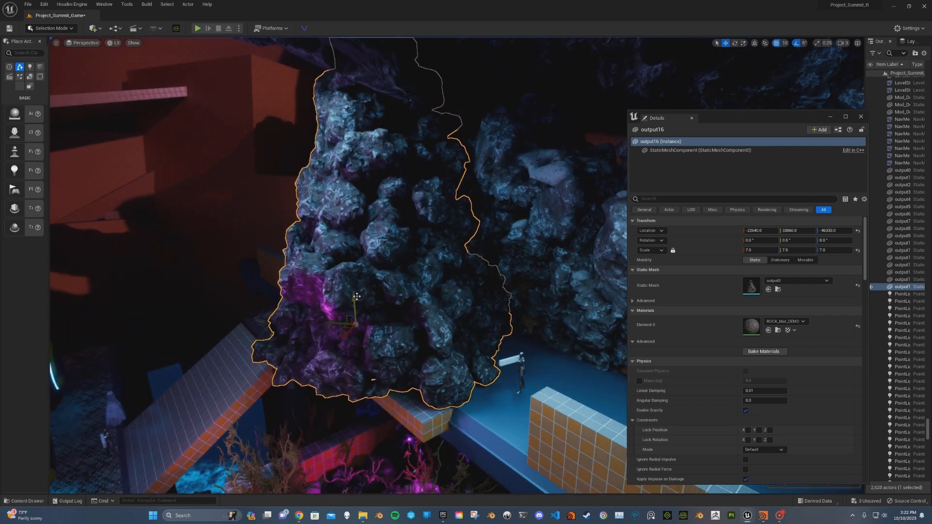
left_click_drag(354, 297, 242, 344)
left_click_drag(249, 346, 389, 285)
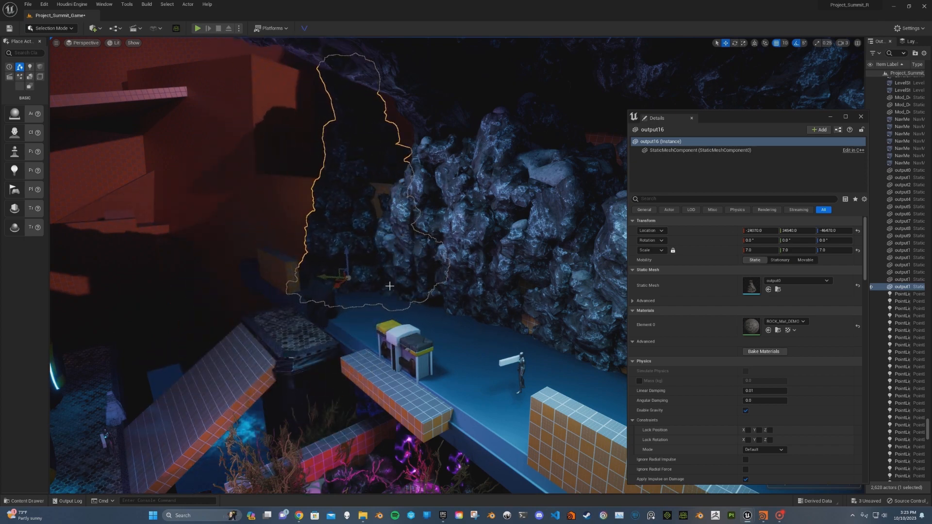
key("w")
right_click_drag(389, 285, 335, 270)
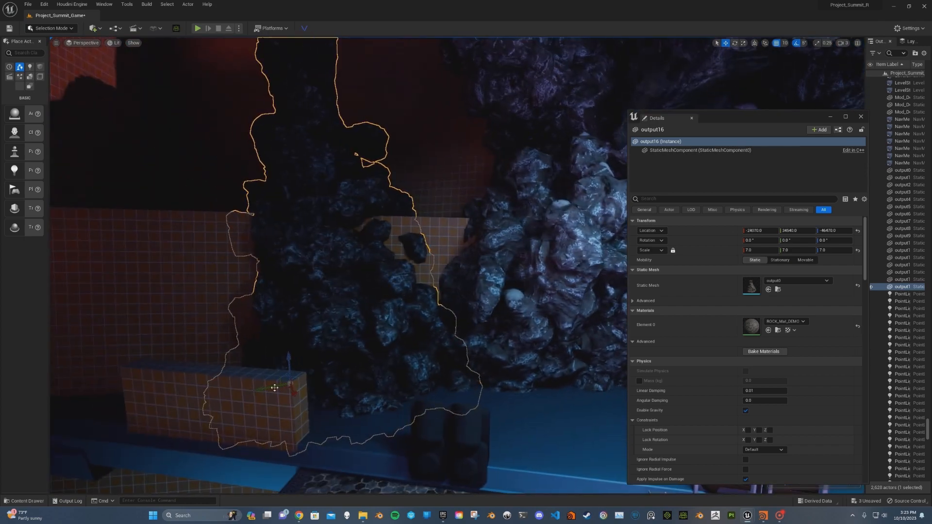
left_click_drag(284, 388, 333, 389)
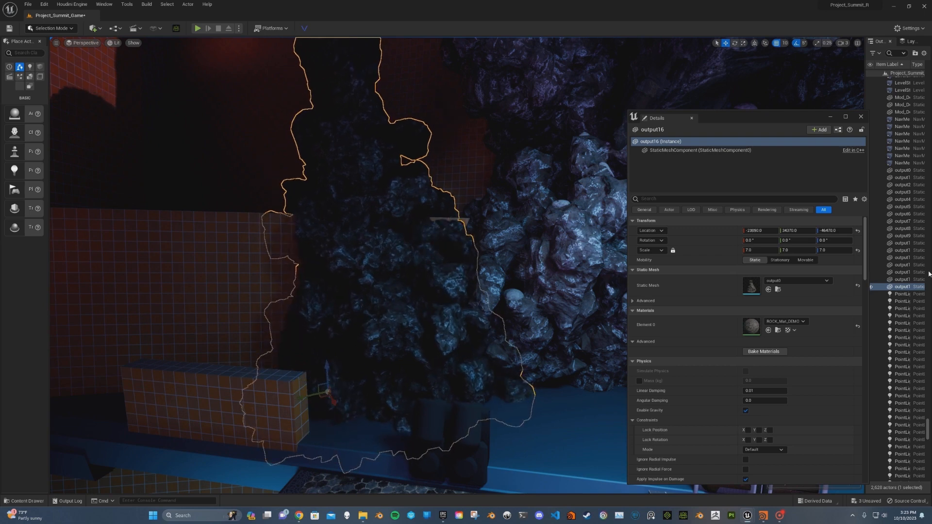
Step: Open ROCK_Mat_DEMO from the placed rock's material slot and arrange the windows so the rock and material editor are both visible
left_click(777, 330)
double_click(460, 106)
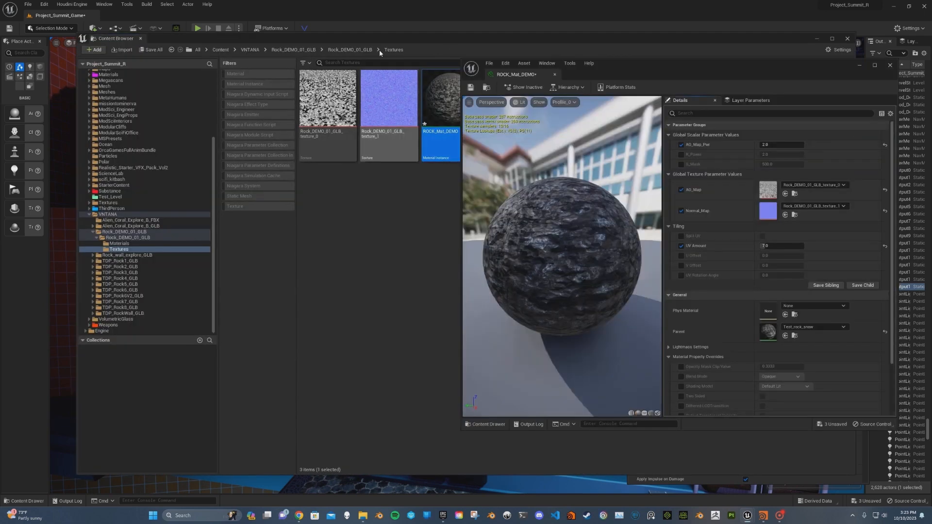
left_click_drag(378, 39, 379, 258)
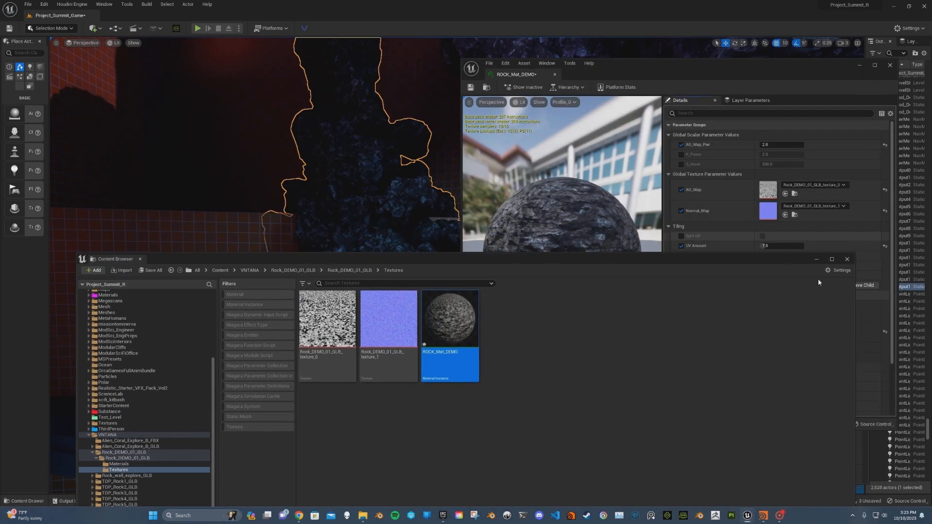
left_click(816, 259)
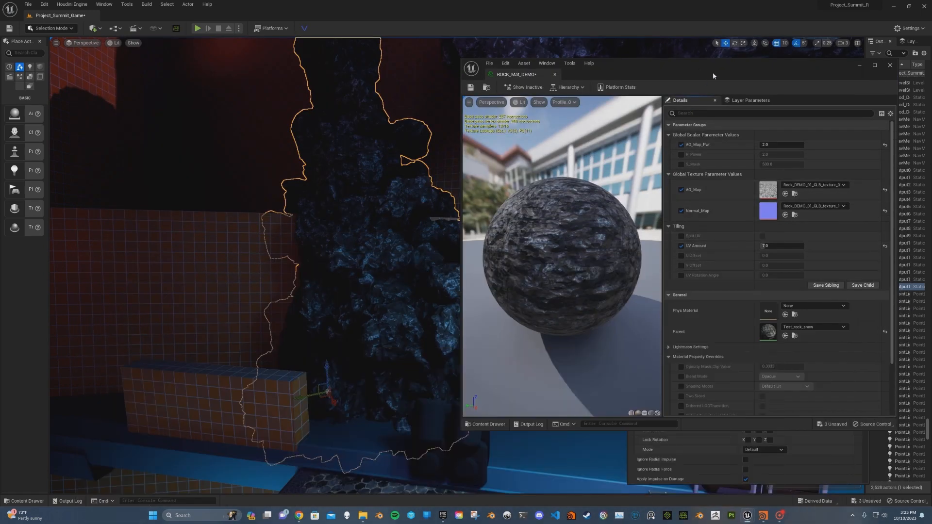
left_click_drag(712, 72, 781, 76)
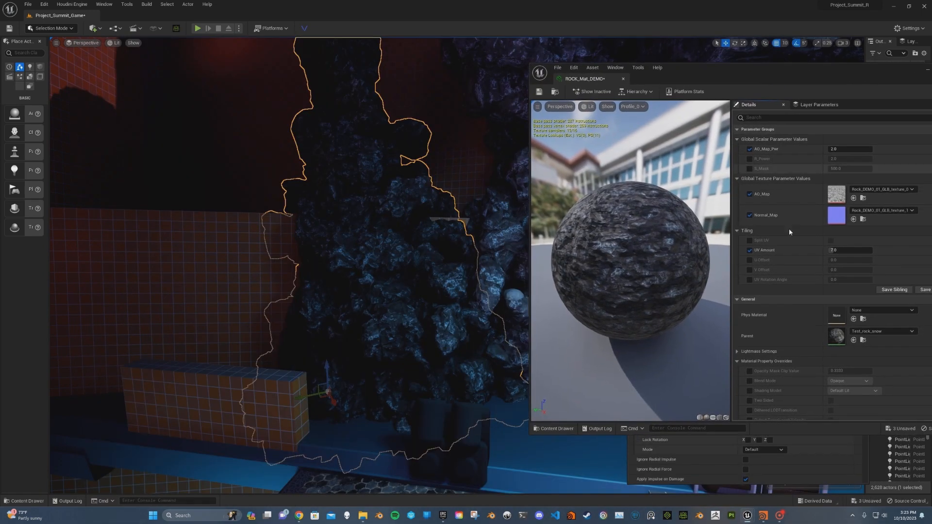
Step: Enable the R_Power and S_Mask overrides of ROCK_Mat_DEMO, set them to about 8.8 and 145, and compare the rock with its neighbours
left_click(750, 159)
left_click(749, 169)
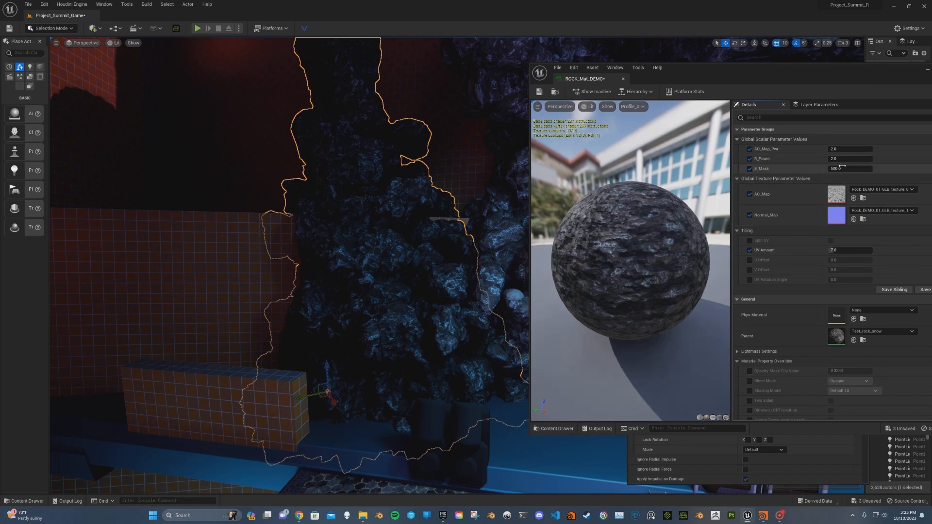
mouse_move(840, 169)
left_mouse_down()
mouse_move(817, 169)
mouse_move(848, 159)
left_mouse_up()
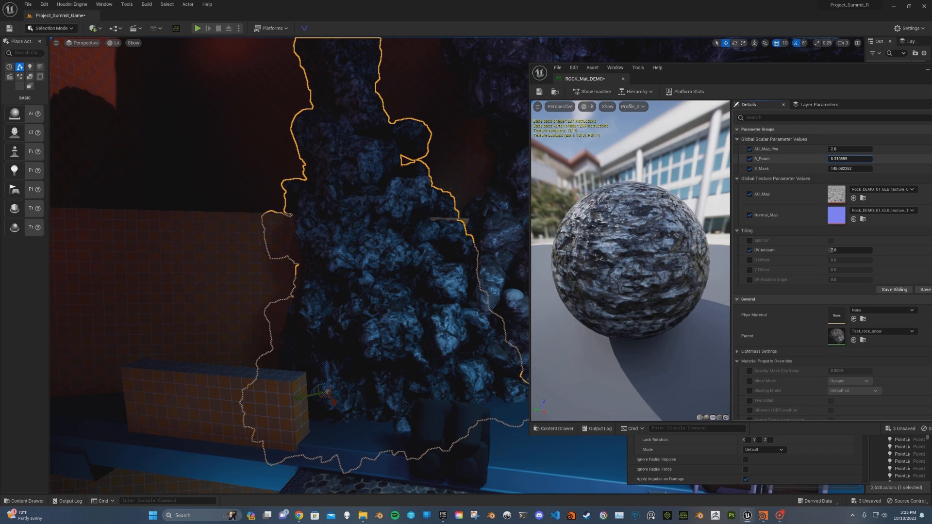
right_click_drag(340, 291, 376, 285)
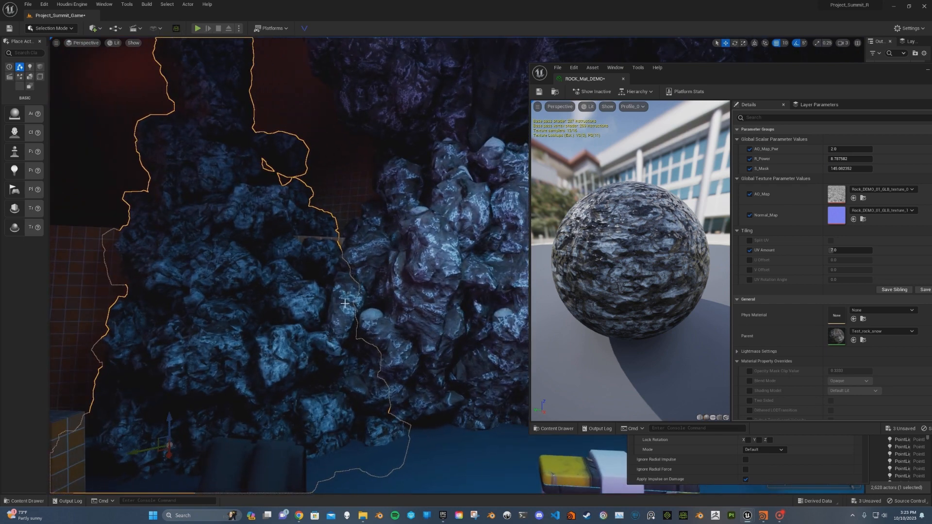
right_click_drag(320, 322, 321, 321)
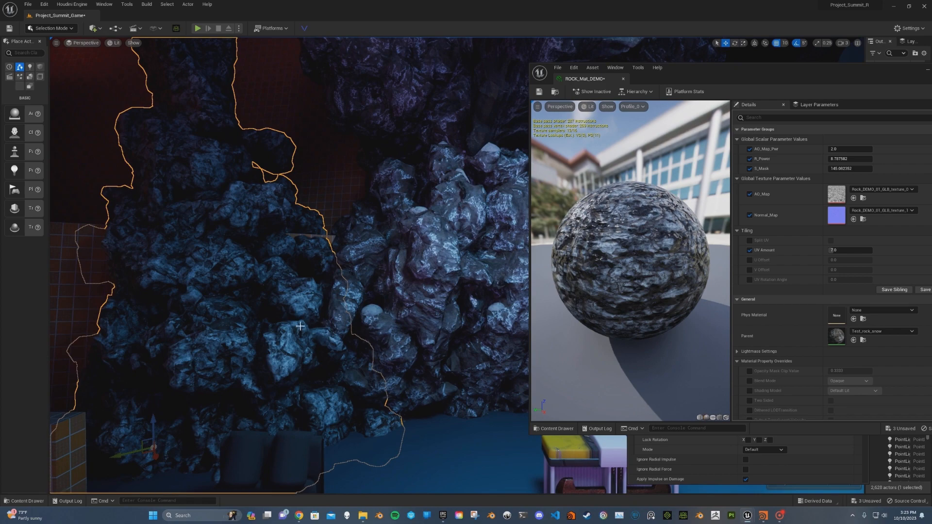